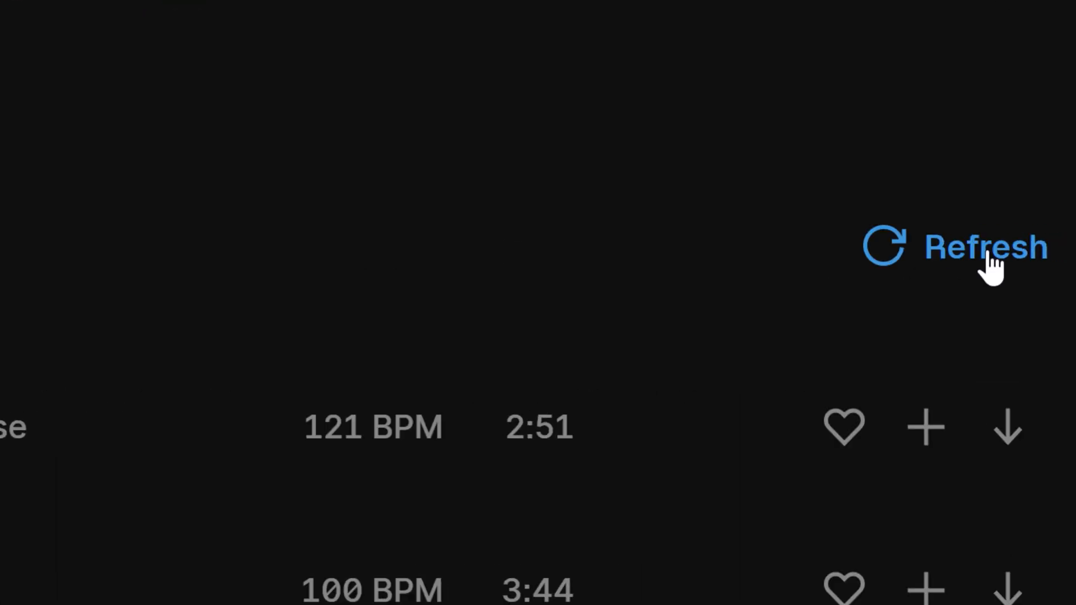
- Refresh the music recommendations for the YouTube channel and preview the track 1983
{"action": "left_click", "coordinate": [995, 254]}
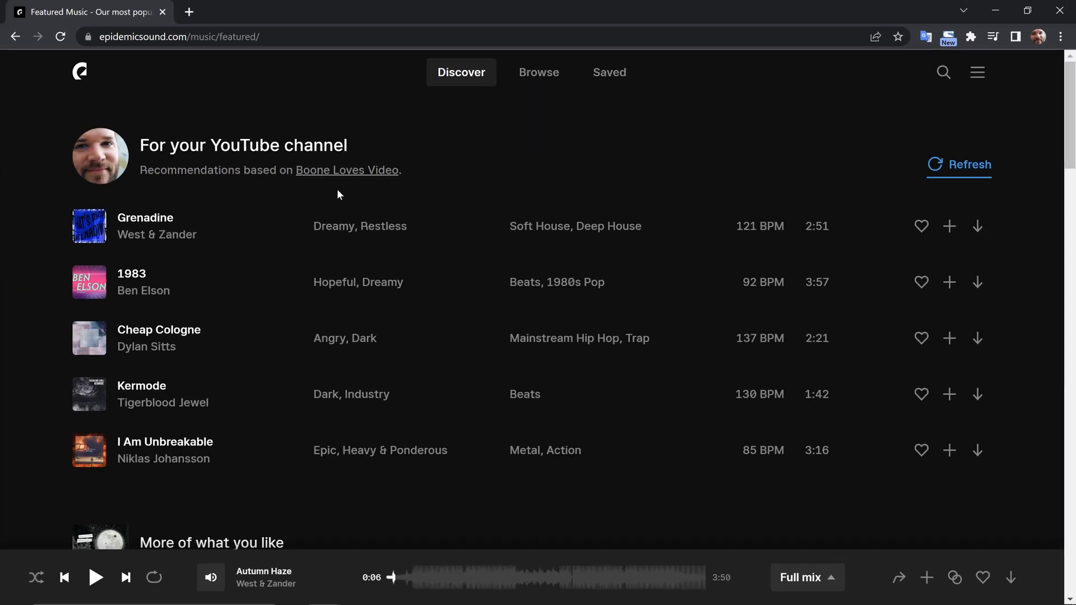
{"action": "left_click", "coordinate": [88, 282]}
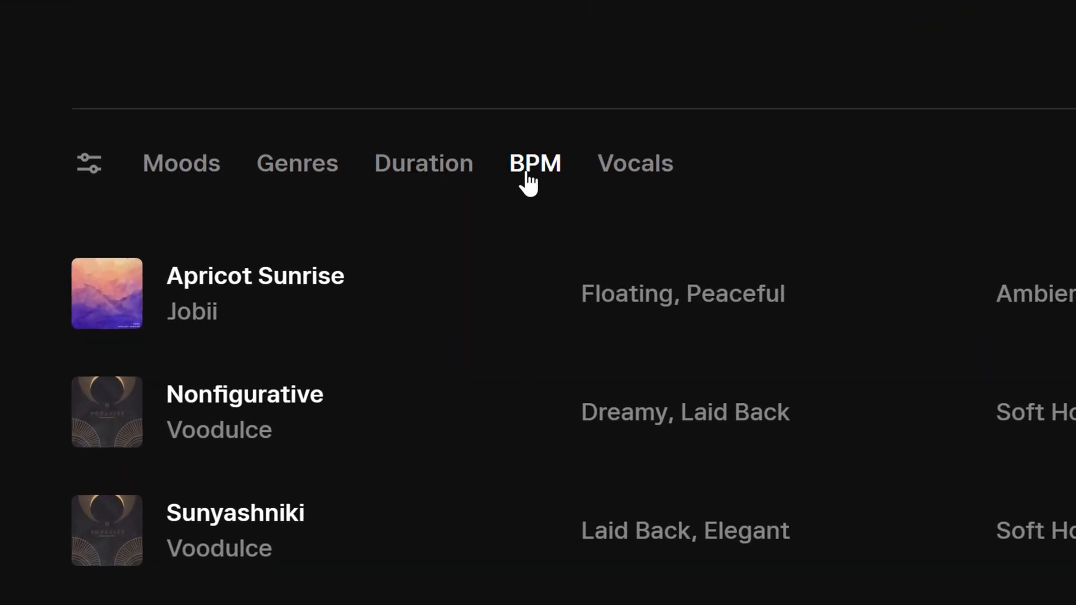
- Filter the electronica and dance tracks to the Happy mood and a duration of 0:20 to 5:03
{"action": "left_click", "coordinate": [529, 183]}
{"action": "left_click_drag", "start_coordinate": [1037, 247], "coordinate": [373, 236]}
{"action": "left_click", "coordinate": [297, 163]}
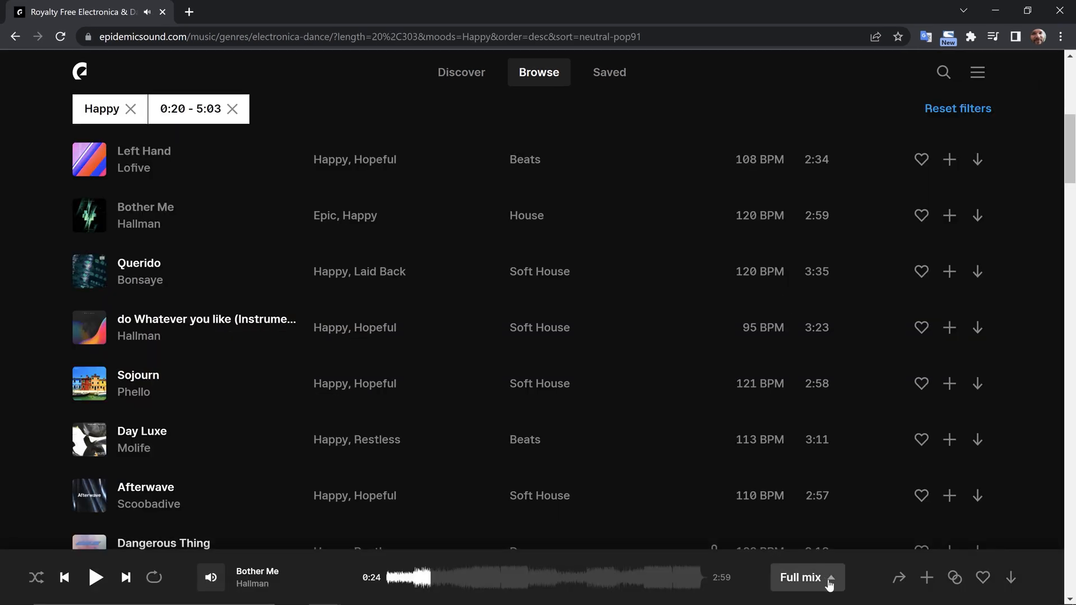
- Choose the Drums stem of the track Bother Me and download it
{"action": "left_click", "coordinate": [830, 582]}
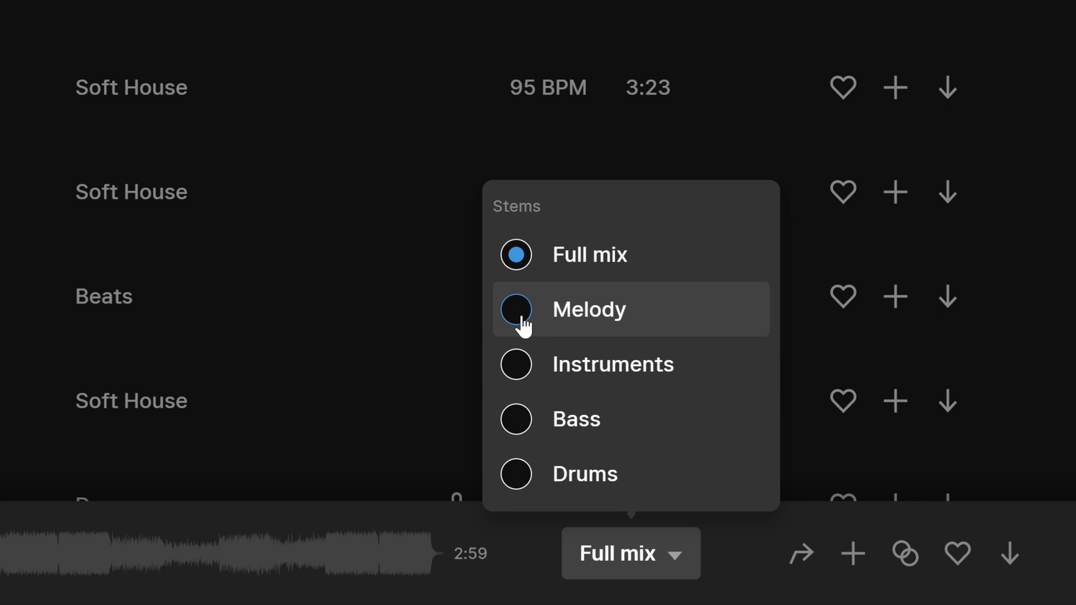
{"action": "left_click", "coordinate": [522, 475]}
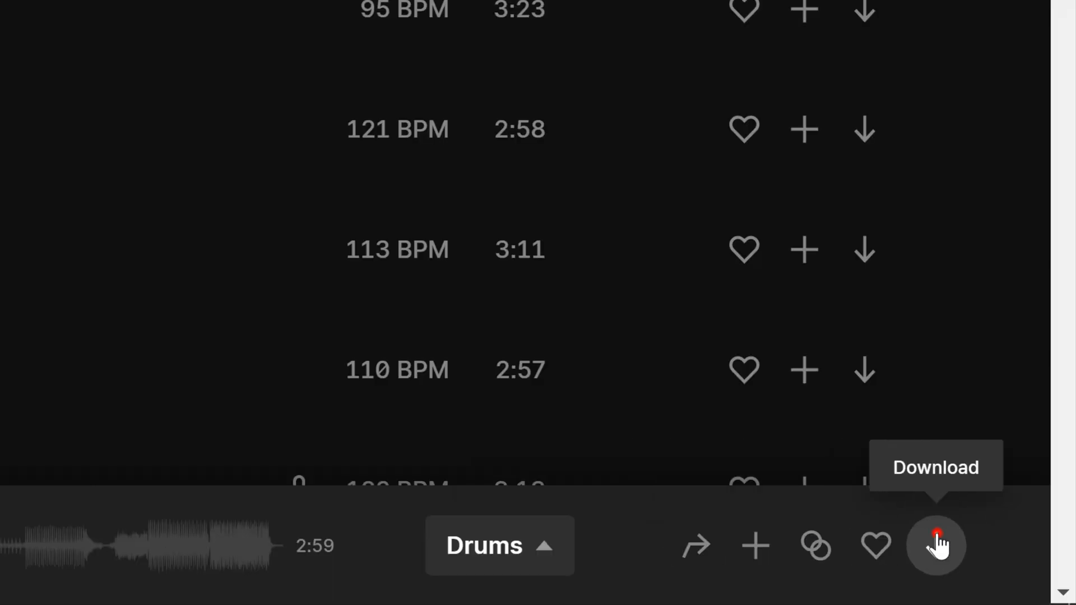
{"action": "left_click", "coordinate": [937, 546]}
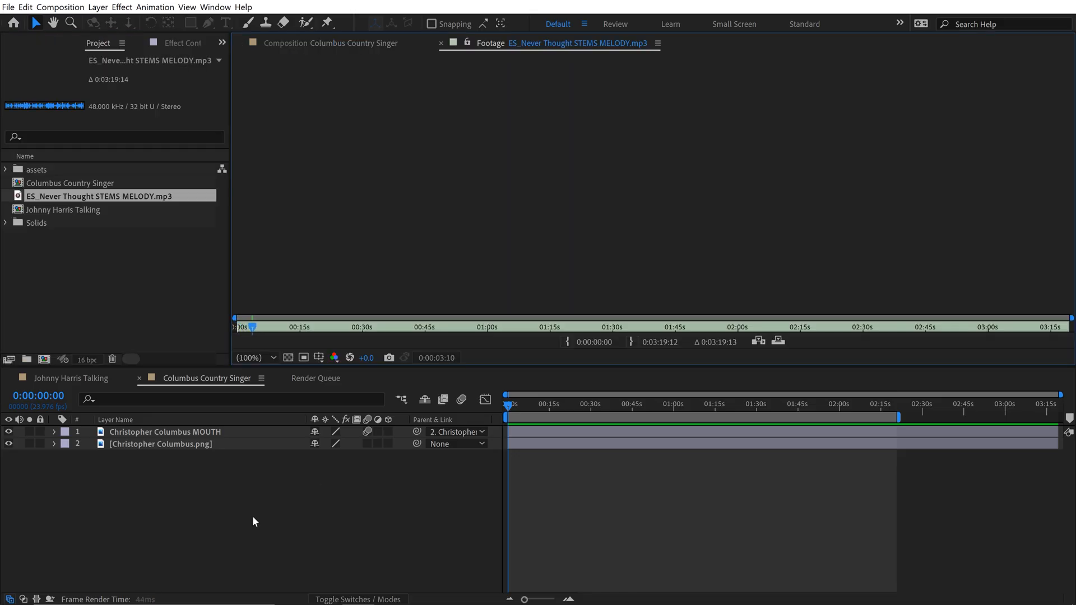
{"action": "right_click", "coordinate": [158, 457]}
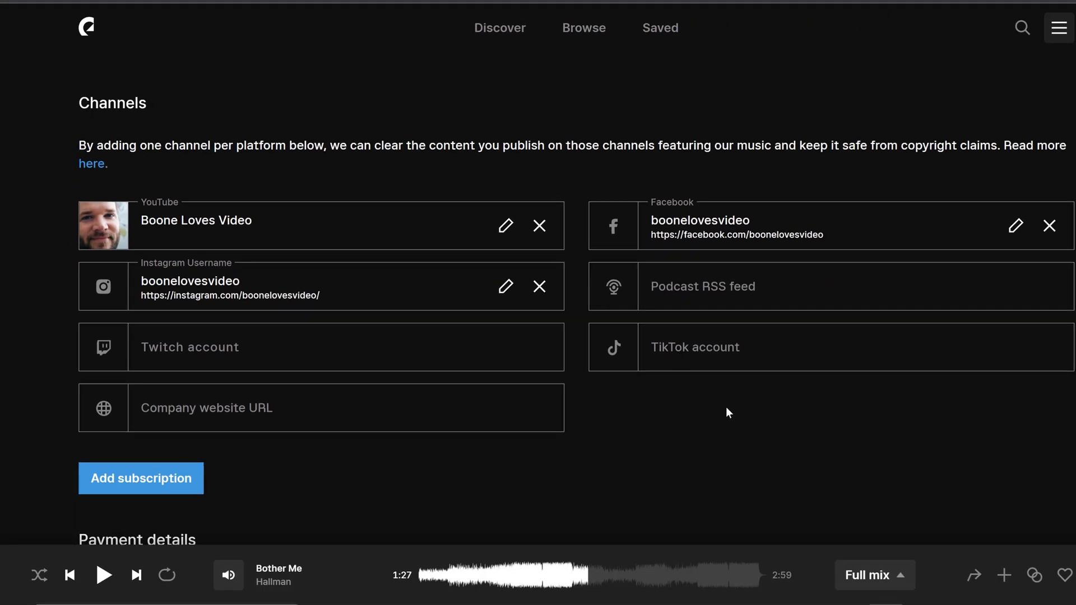
- Enter the channel's username as the TikTok account in the subscription's channel list
{"action": "left_click", "coordinate": [678, 345]}
{"action": "left_click", "coordinate": [479, 265]}
{"action": "type", "text": "boonelovesvideo"}
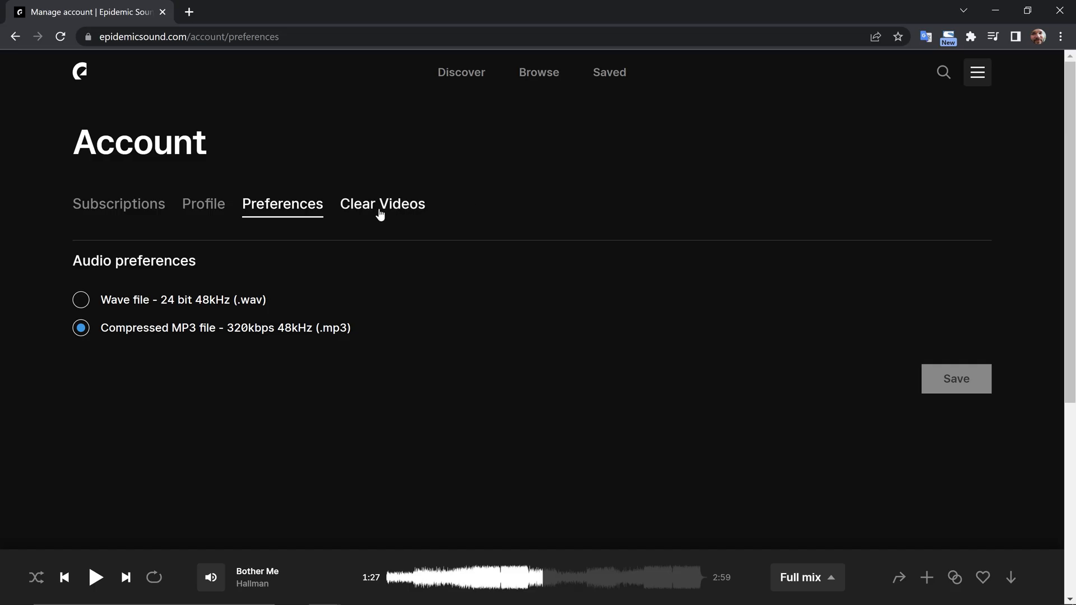
- View the account's Clear Videos page and its clearing invitations
{"action": "left_click", "coordinate": [381, 215]}
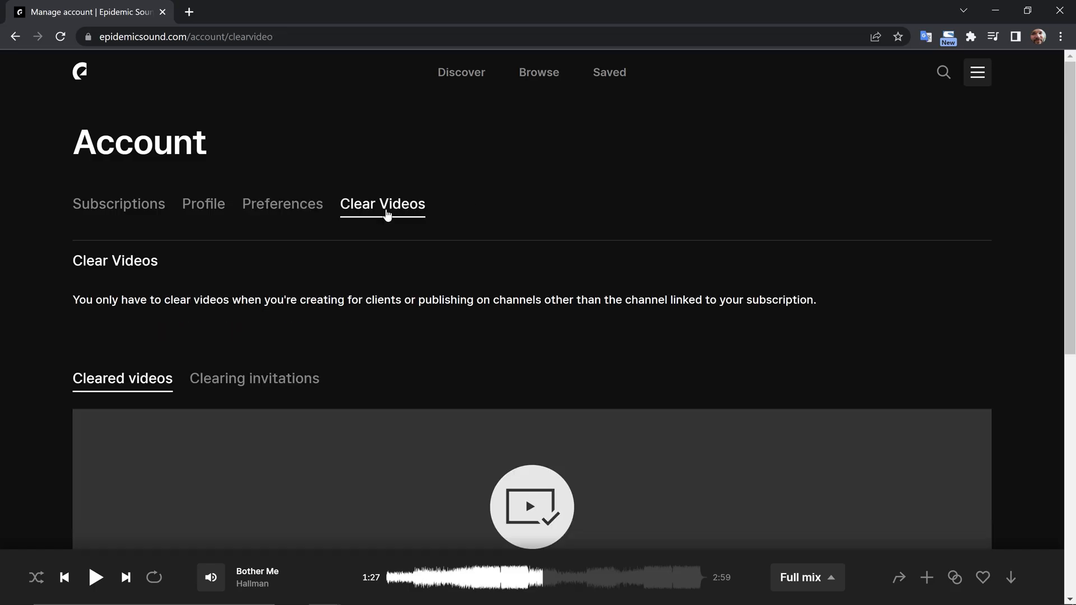
{"action": "scroll", "coordinate": [1070, 219], "scroll_direction": "down", "scroll_amount": 2}
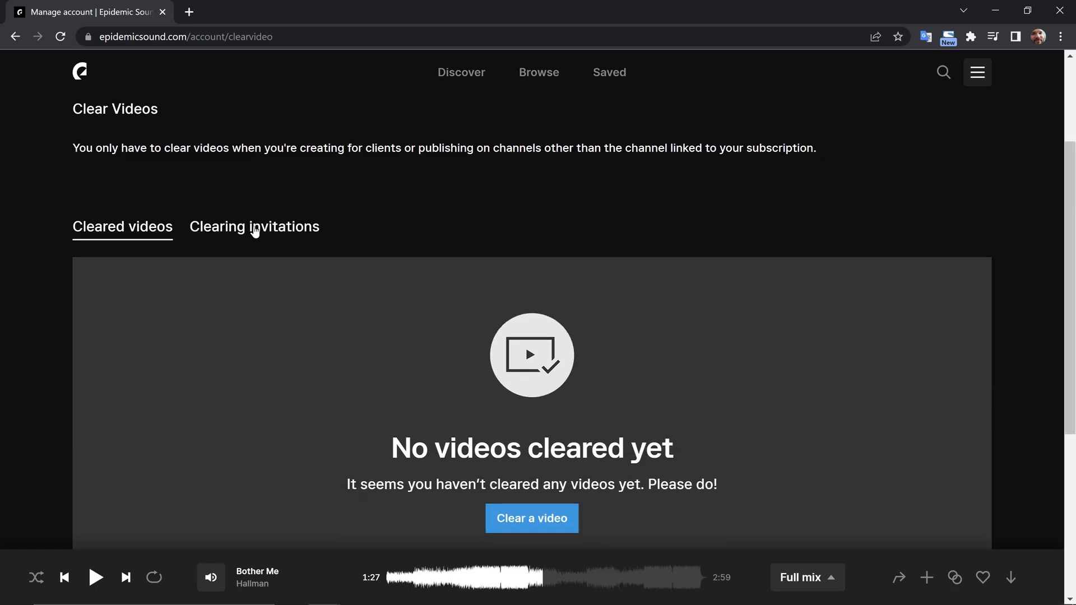
{"action": "left_click", "coordinate": [255, 229]}
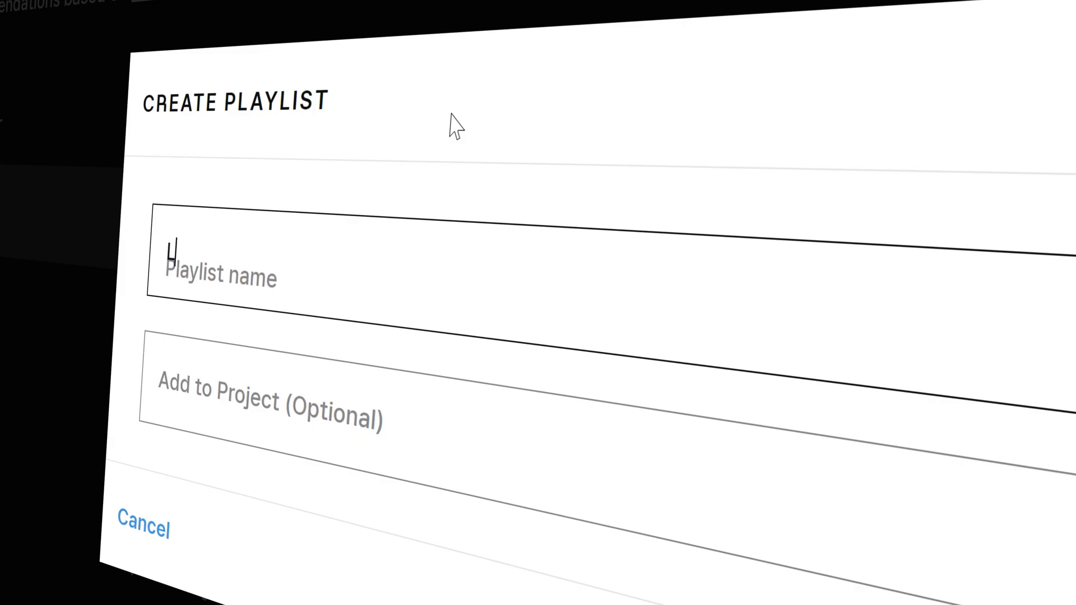
- Name the new playlist "Love These Songs!"
{"action": "type", "text": "Love These Songs"}
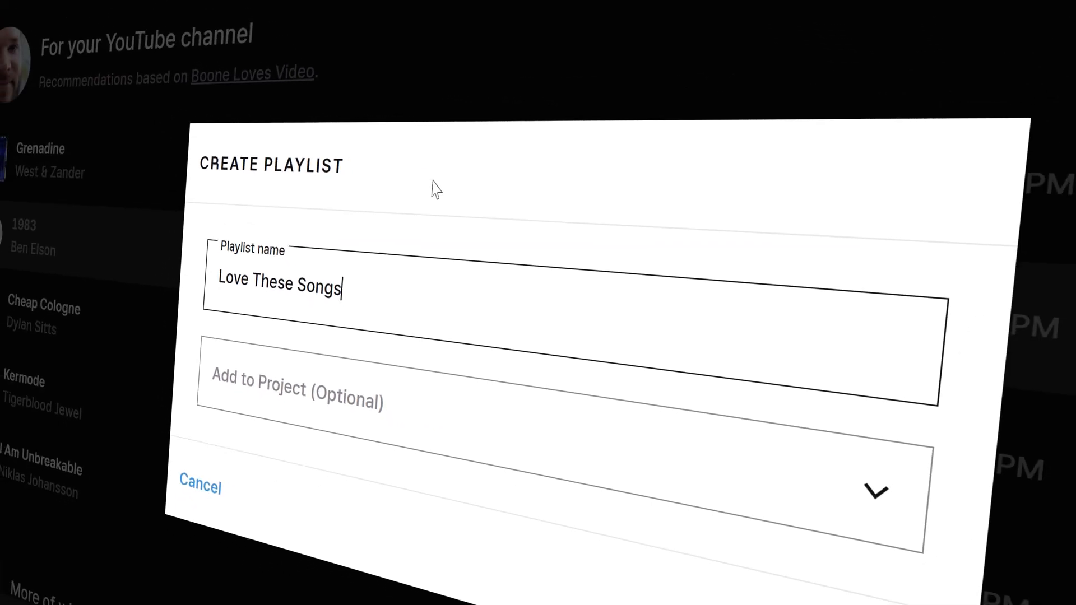
{"action": "type", "text": "!"}
{"action": "key", "text": "Tab"}
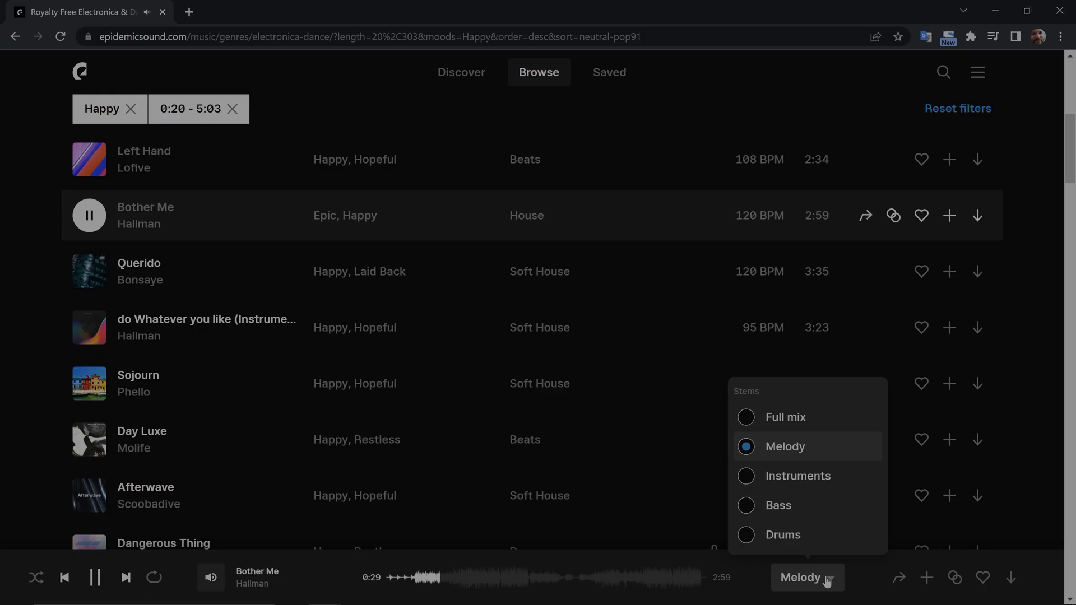
- Switch the playing track Bother Me to its Bass stem
{"action": "left_click", "coordinate": [779, 507]}
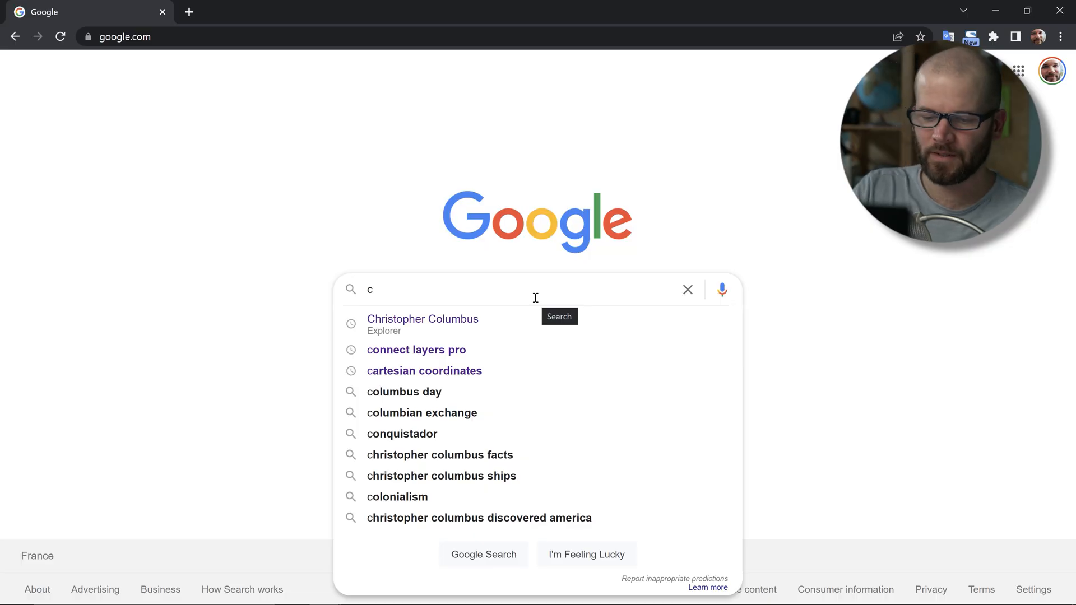
- Search Google for Christopher Columbus and open the Wikipedia article about him
{"action": "type", "text": "hristop"}
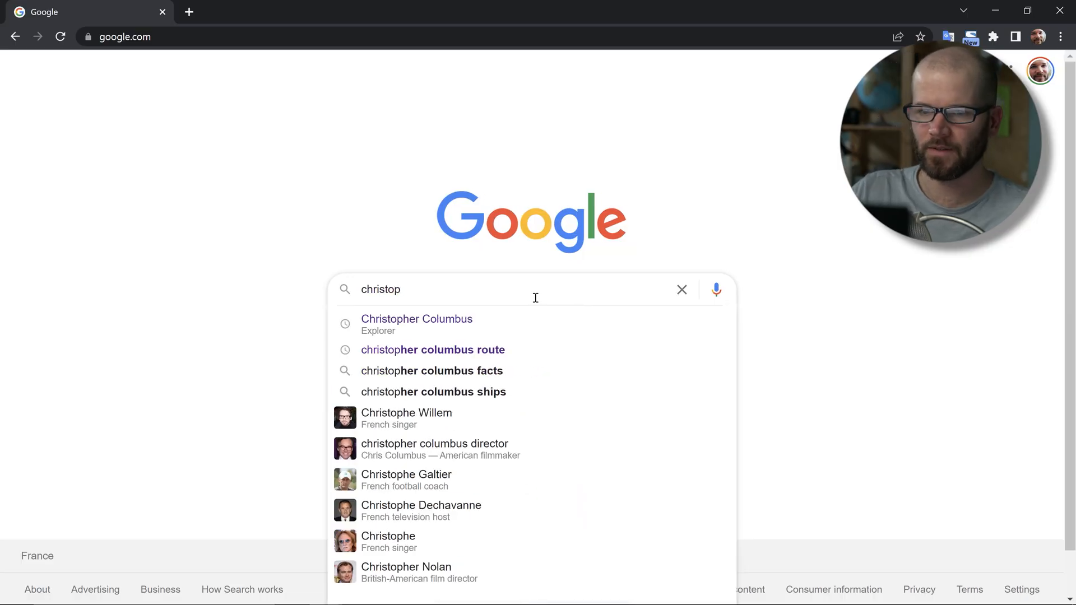
{"action": "left_click", "coordinate": [472, 328]}
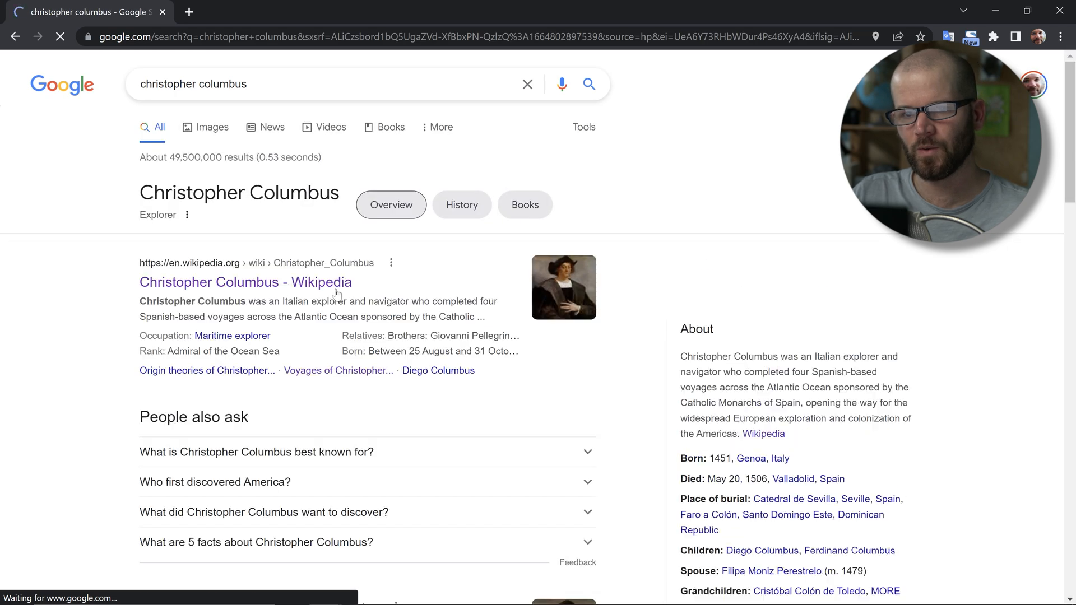
{"action": "left_click", "coordinate": [330, 285]}
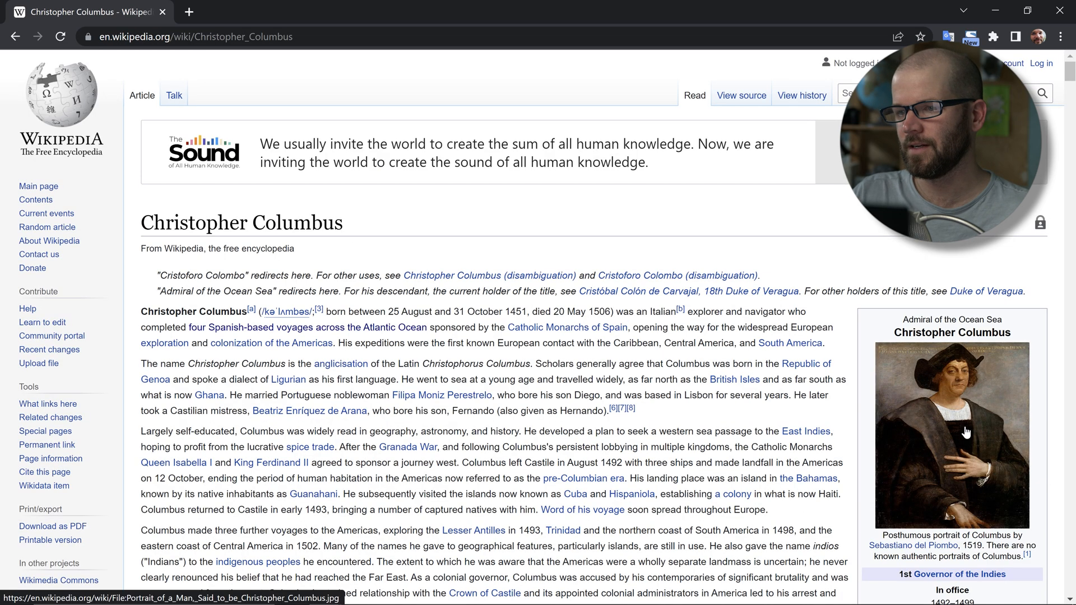
- Open the article's main portrait of Columbus and go to its file details page with the available resolutions
{"action": "left_click", "coordinate": [965, 432]}
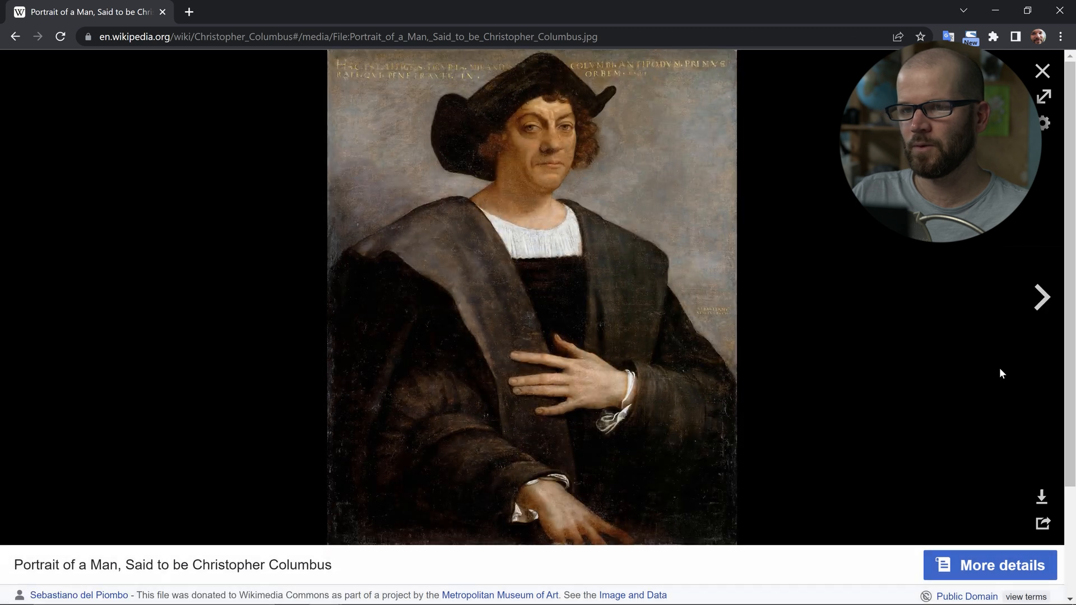
{"action": "scroll", "coordinate": [518, 382], "scroll_direction": "down", "scroll_amount": 3}
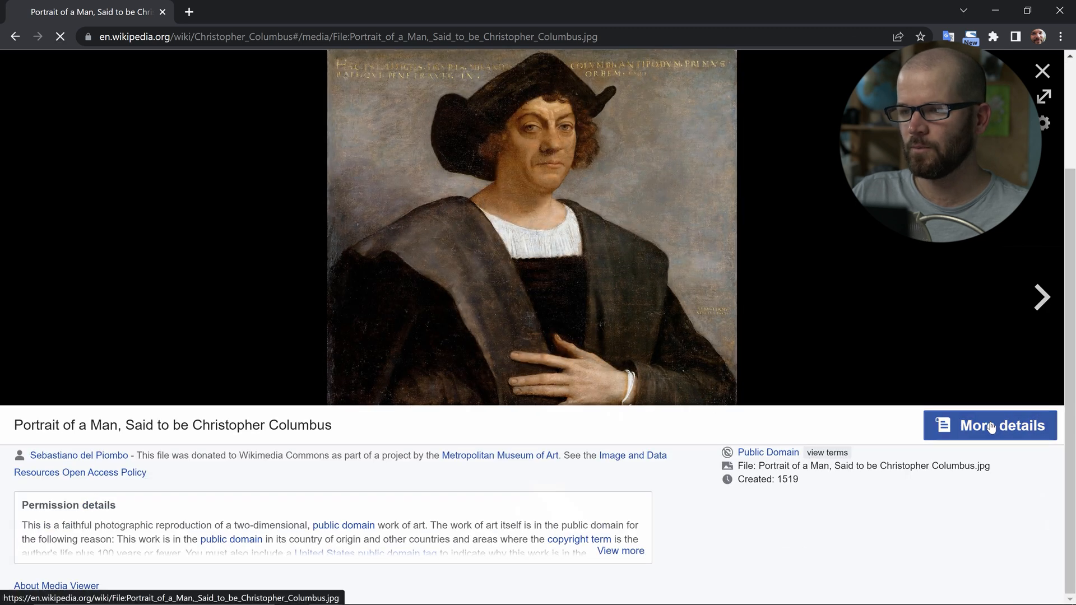
{"action": "left_click", "coordinate": [989, 426]}
{"action": "scroll", "coordinate": [879, 373], "scroll_direction": "down", "scroll_amount": 5}
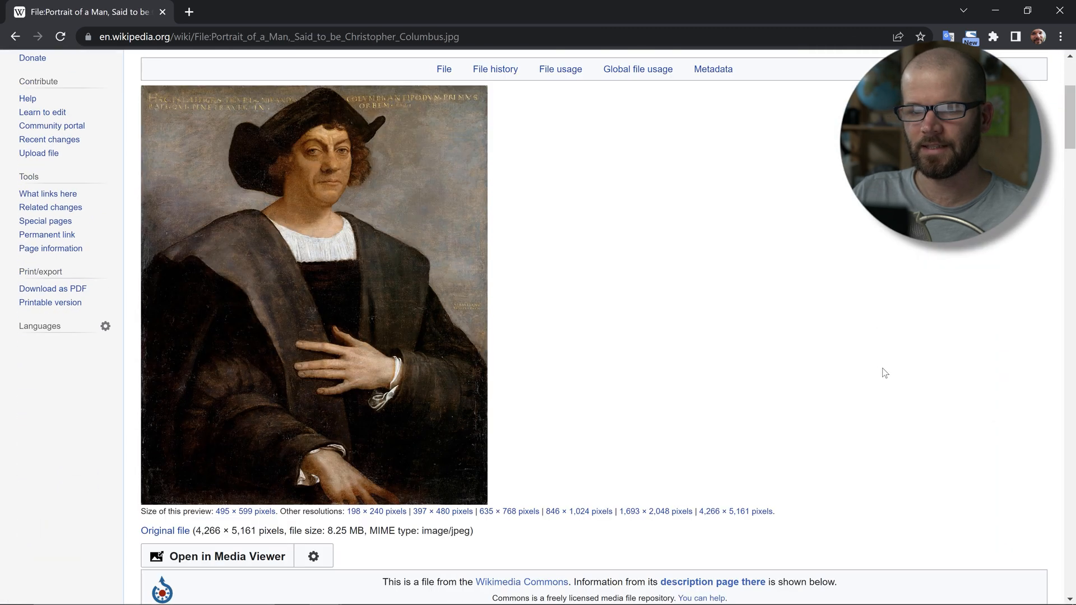
{"action": "scroll", "coordinate": [168, 465], "scroll_direction": "down", "scroll_amount": 1}
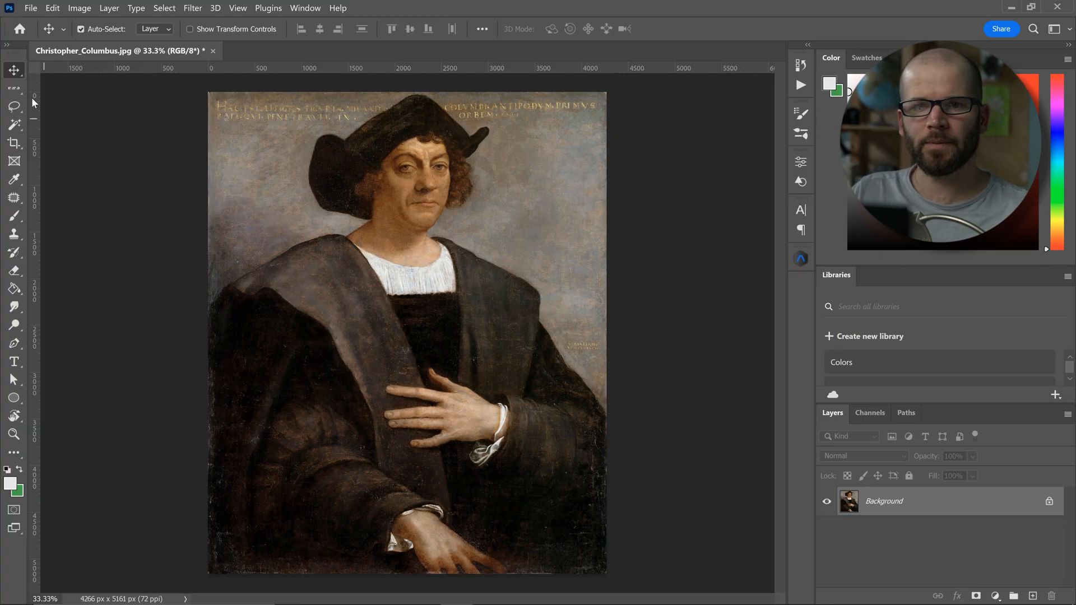
- In Photoshop, select the portrait's subject with Select and Mask, using Smart Radius and a 5 px edge detection radius
{"action": "left_click", "coordinate": [14, 89]}
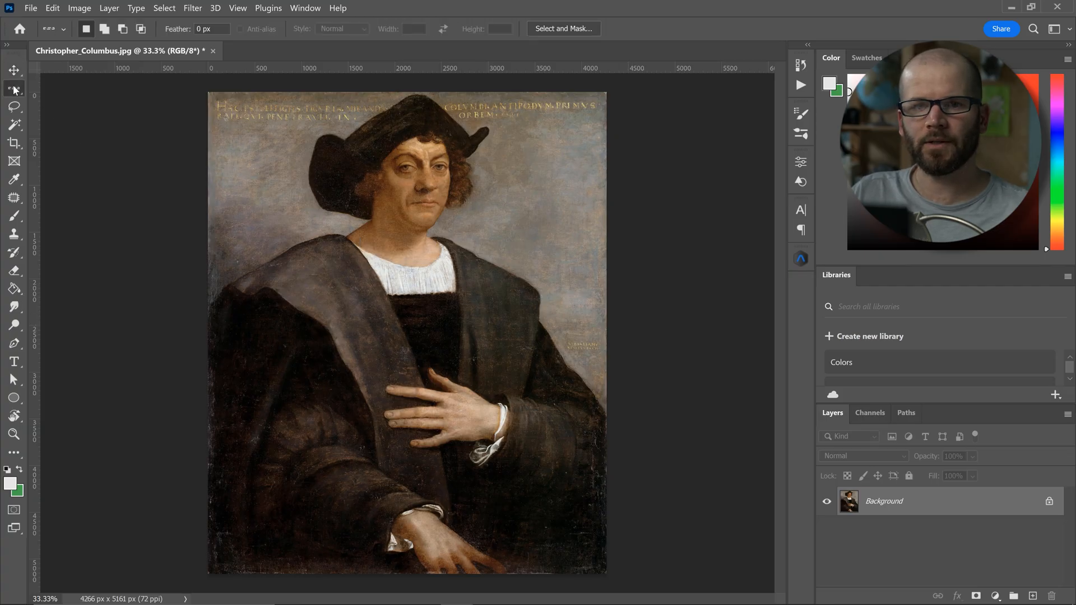
{"action": "left_click", "coordinate": [562, 28]}
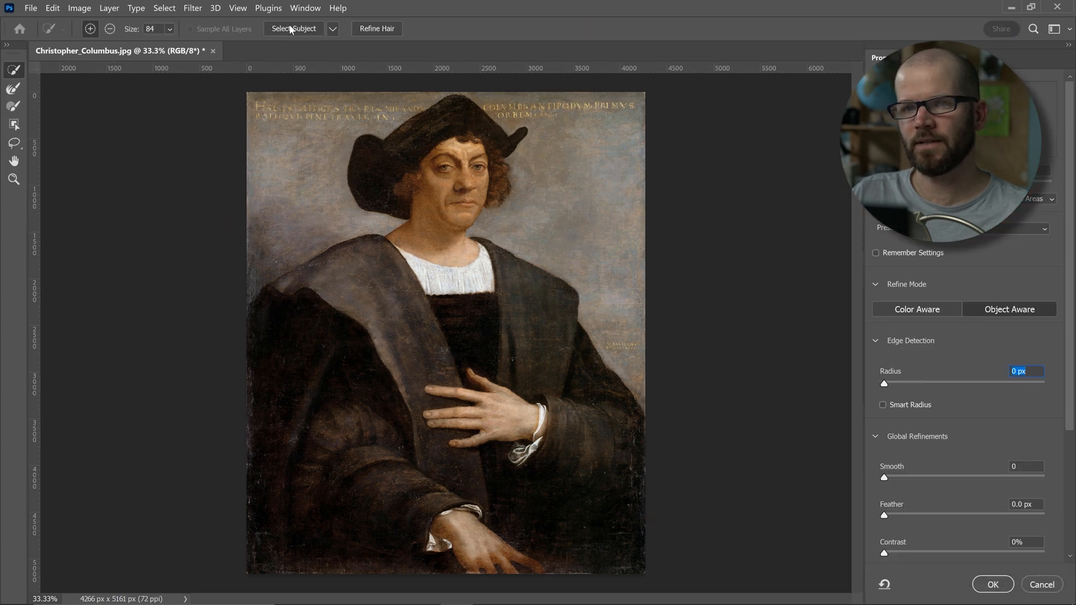
{"action": "left_click", "coordinate": [291, 26]}
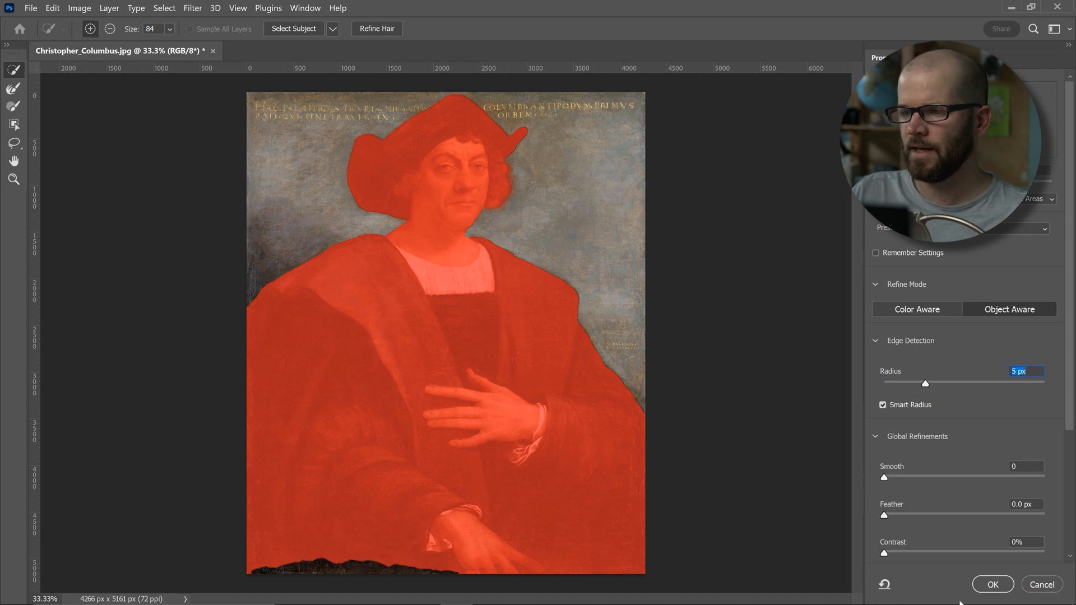
{"action": "left_click", "coordinate": [993, 585]}
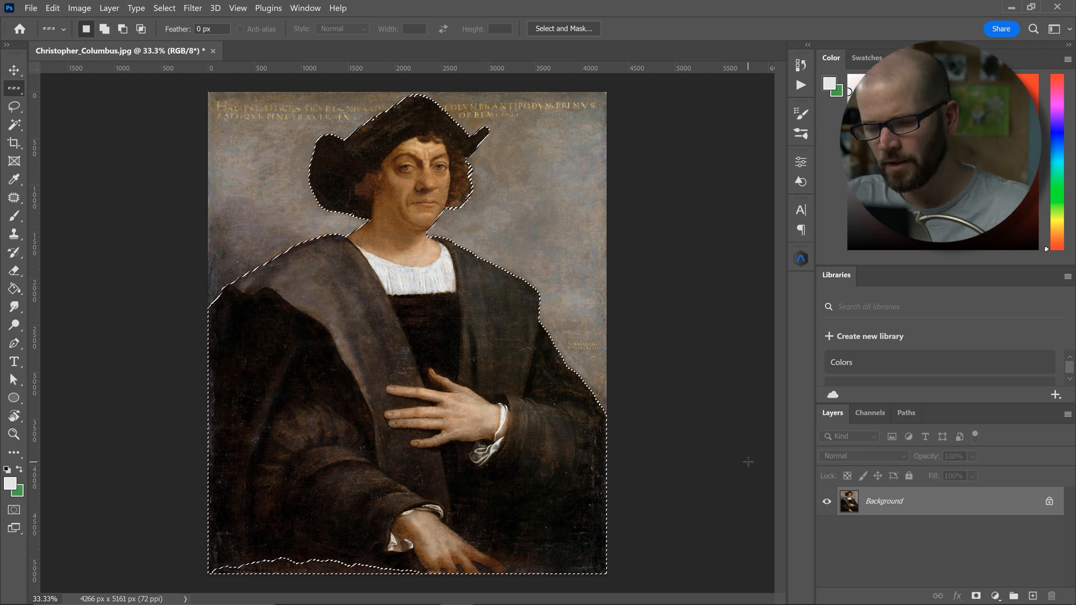
- Put the selected figure on a new layer and hide the Background layer
{"action": "key", "text": "ctrl+shift+alt+n"}
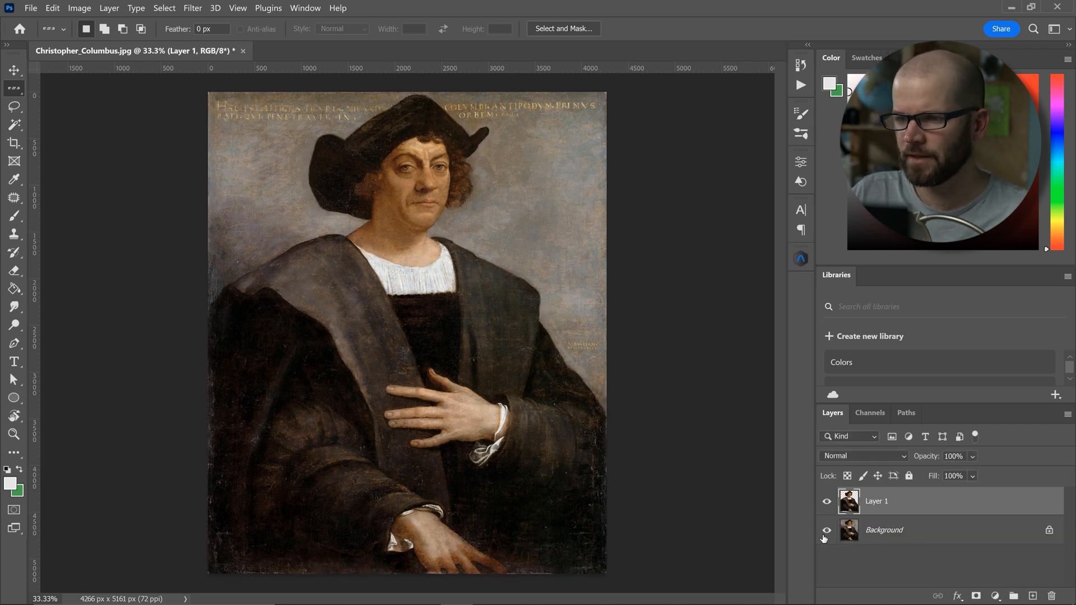
{"action": "left_click", "coordinate": [828, 531]}
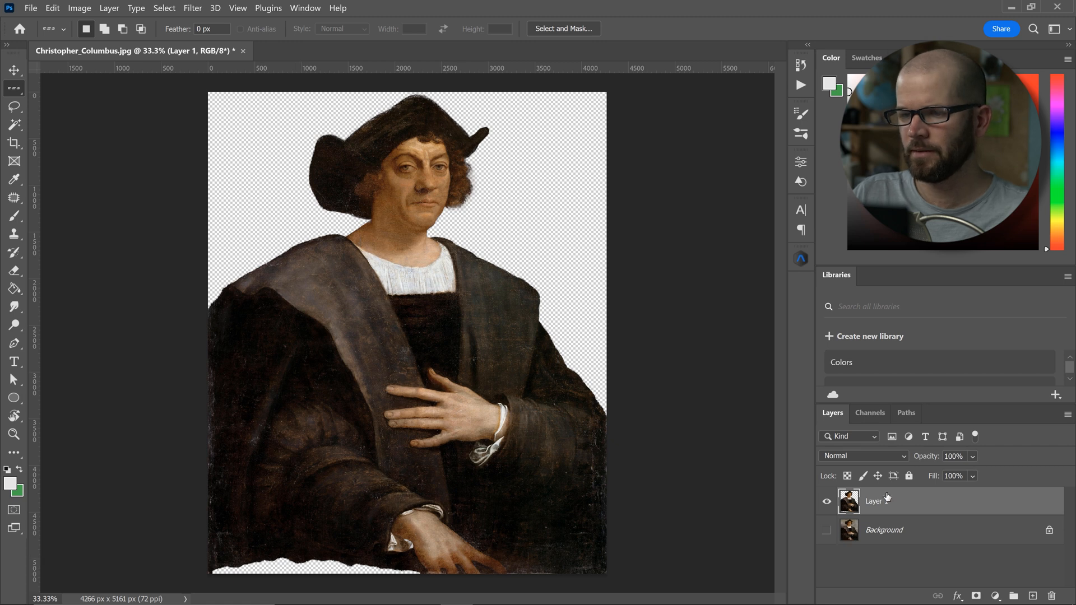
- Export the cut-out portrait with Quick Export as PNG
{"action": "left_click", "coordinate": [31, 8]}
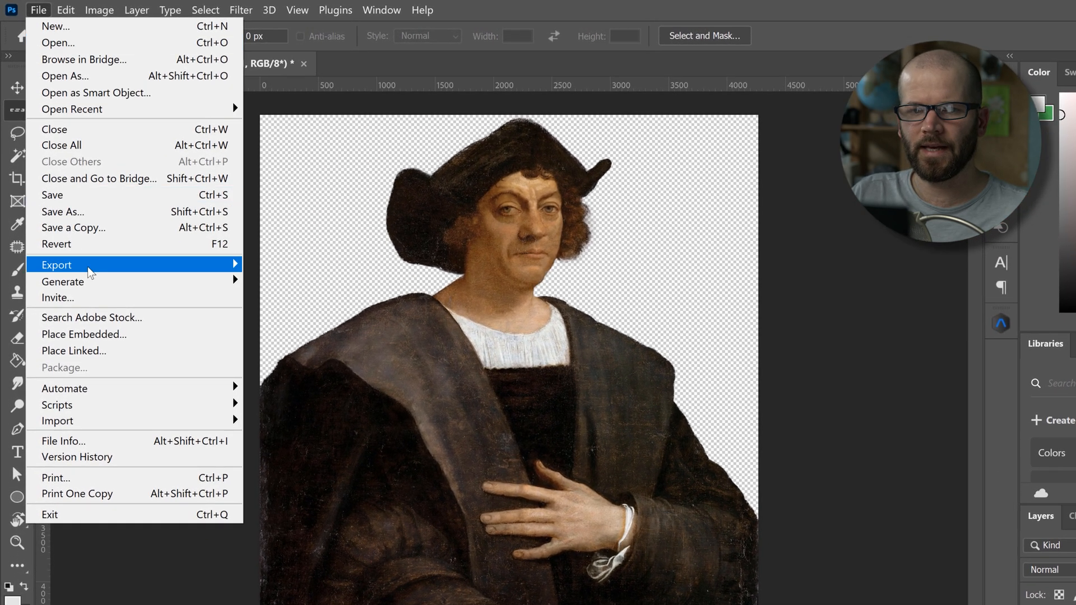
{"action": "mouse_move", "coordinate": [90, 272]}
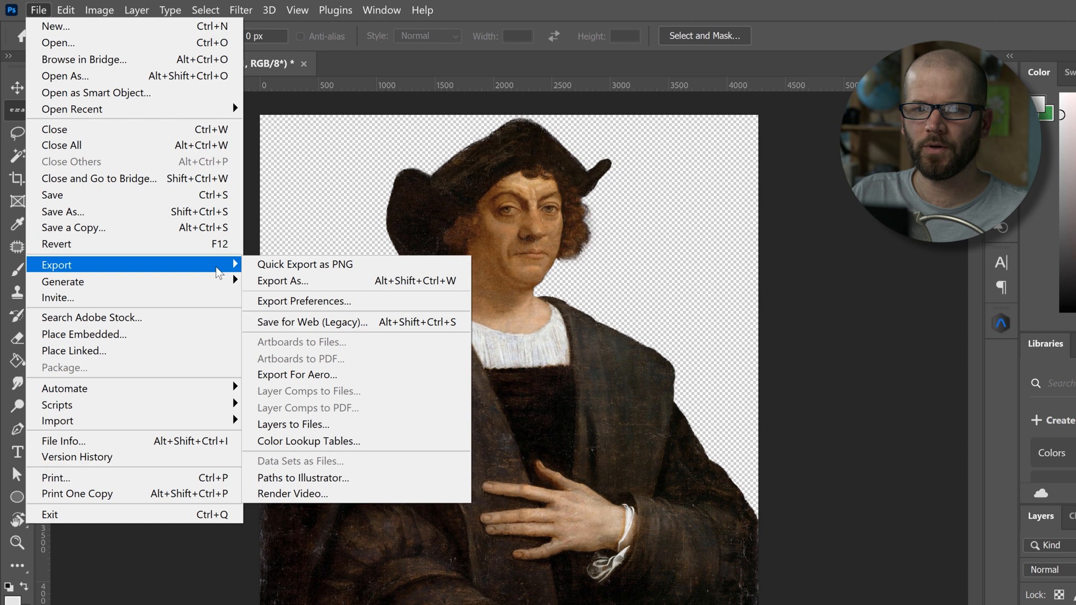
{"action": "left_click", "coordinate": [345, 271]}
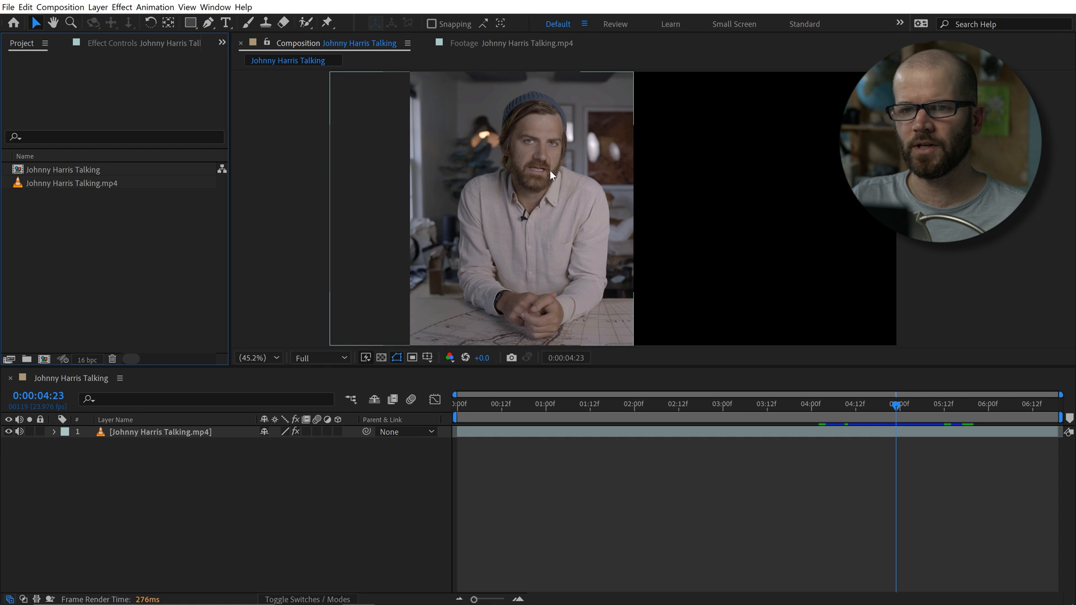
- In After Effects, return to time 0:00:00:00, import Christopher Columbus.png and place it below the video layer in the composition
{"action": "left_click_drag", "start_coordinate": [886, 405], "coordinate": [361, 476]}
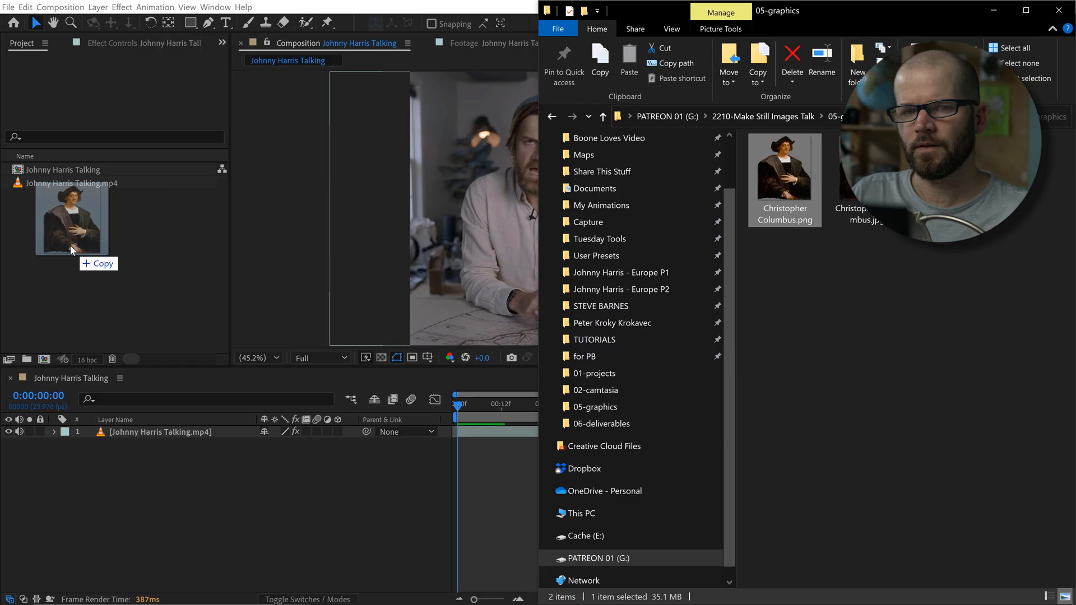
{"action": "left_click_drag", "start_coordinate": [69, 246], "coordinate": [69, 245]}
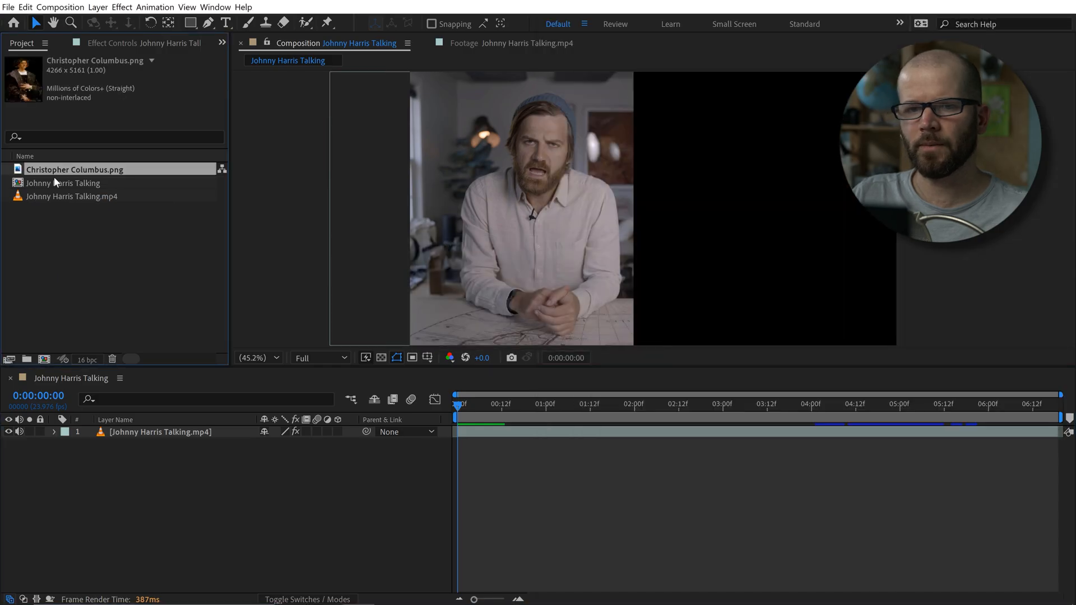
{"action": "left_click_drag", "start_coordinate": [52, 172], "coordinate": [170, 465]}
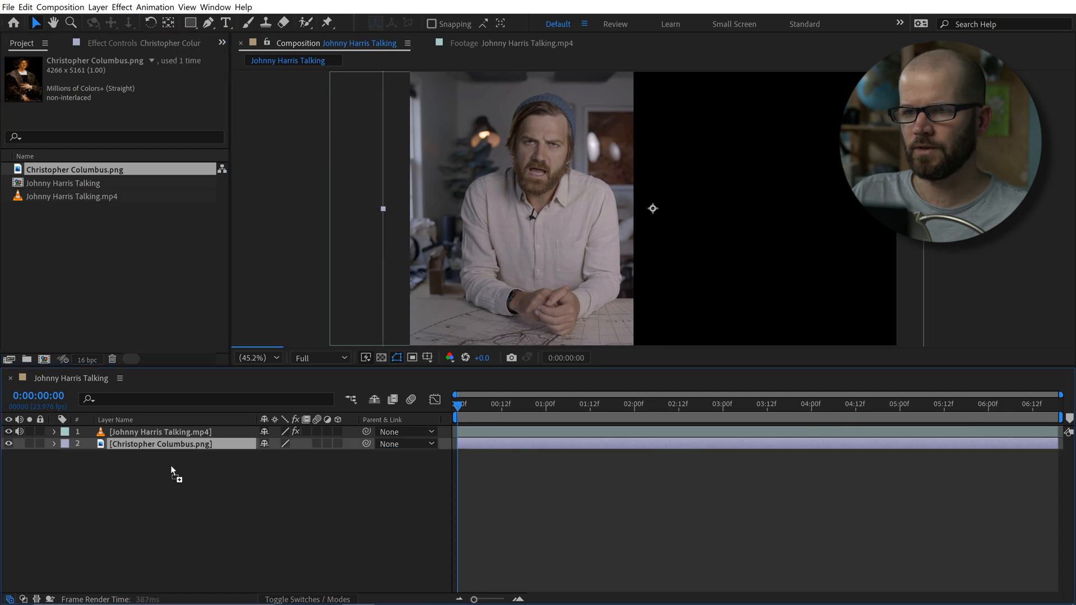
- Scale down the Columbus portrait and position it in the empty half of the composition beside the talking man
{"action": "mouse_move", "coordinate": [685, 268]}
{"action": "left_mouse_down"}
{"action": "mouse_move", "coordinate": [778, 264]}
{"action": "mouse_move", "coordinate": [790, 238]}
{"action": "left_mouse_up"}
{"action": "left_click_drag", "start_coordinate": [286, 455], "coordinate": [336, 455]}
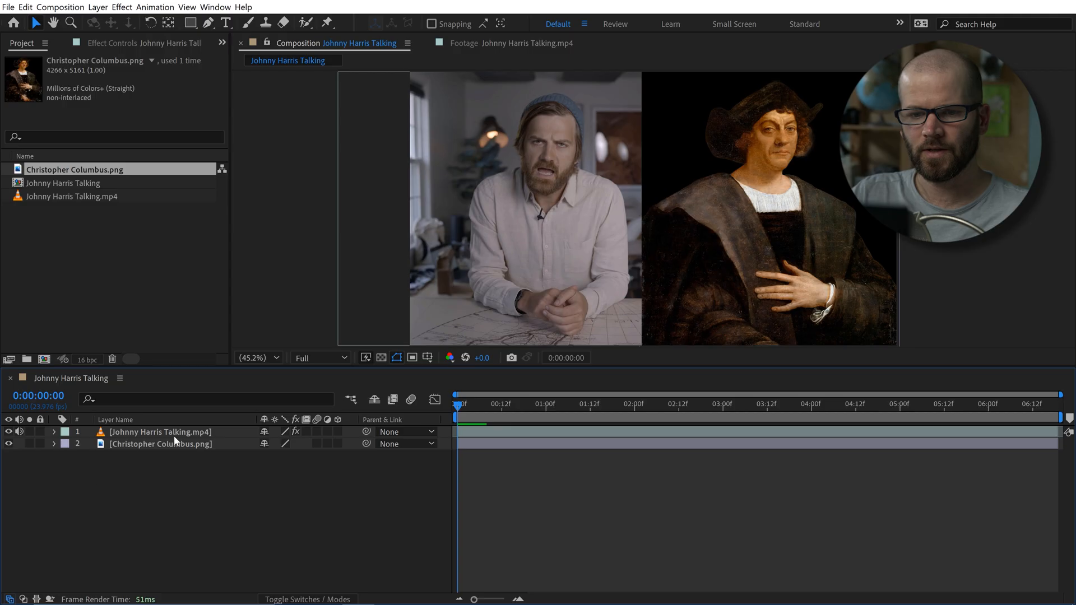
- Duplicate the Christopher Columbus.png layer and rename the upper copy Christopher Columbus MOUTH
{"action": "left_click", "coordinate": [175, 443]}
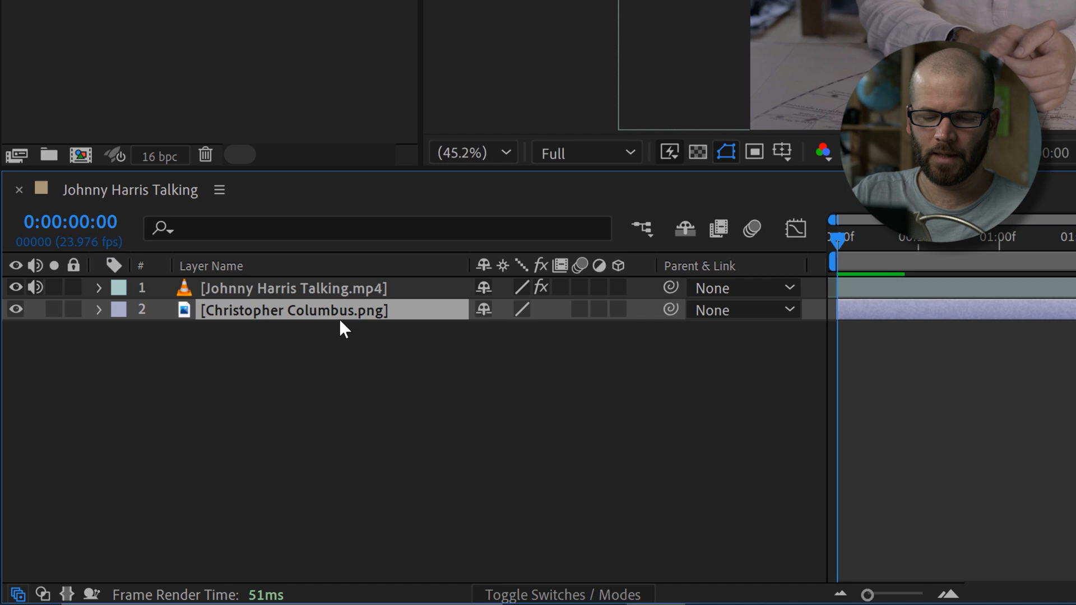
{"action": "key", "text": "ctrl+d"}
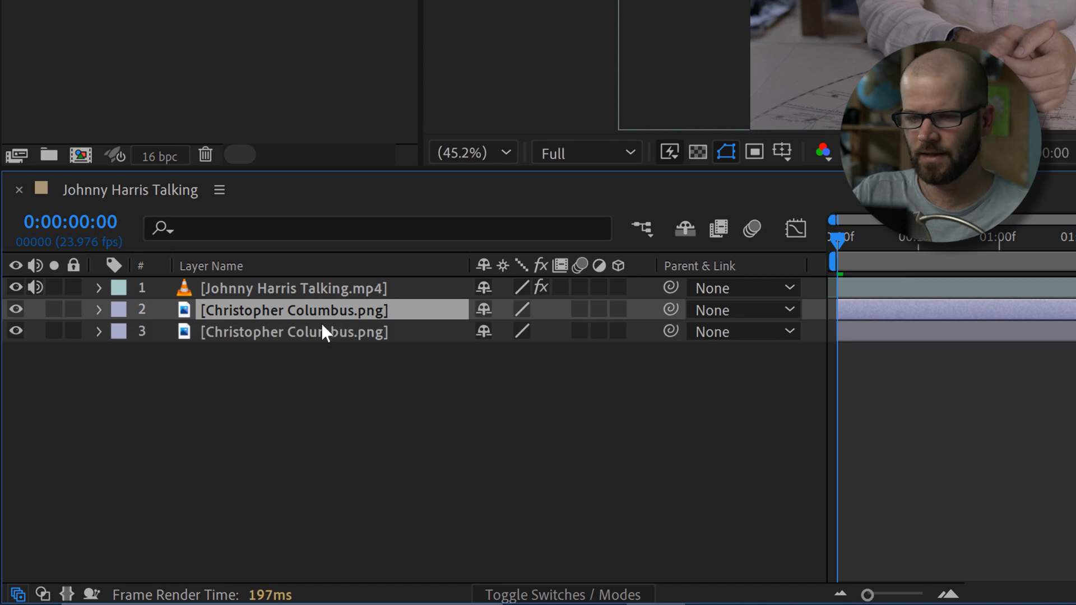
{"action": "key", "text": "Return"}
{"action": "key", "text": "BackSpace"}
{"action": "key", "text": "BackSpace"}
{"action": "key", "text": "BackSpace"}
{"action": "key", "text": "BackSpace"}
{"action": "type", "text": "MOUTH"}
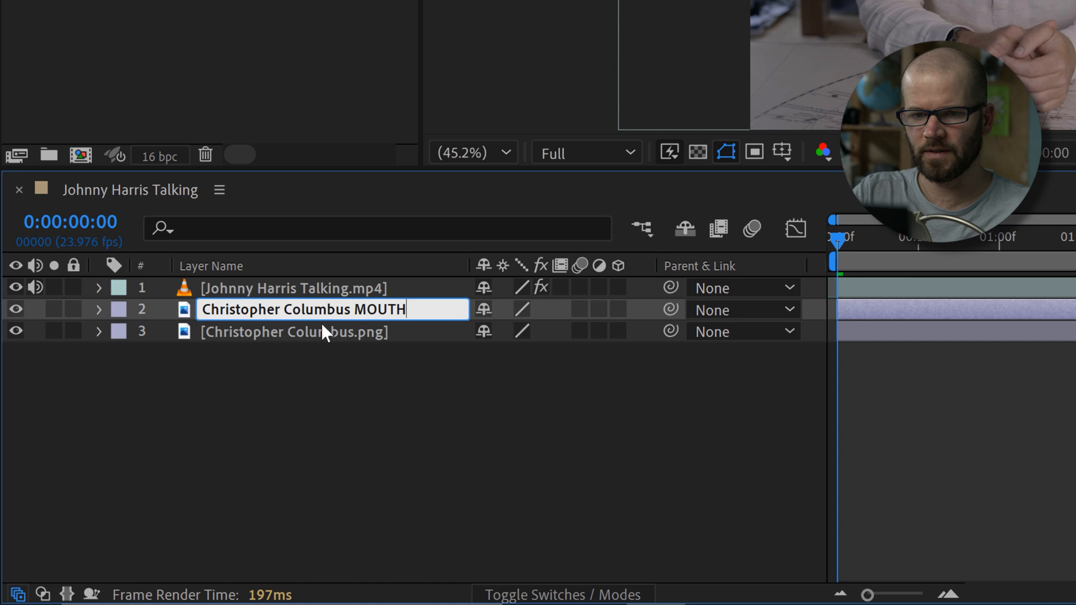
{"action": "key", "text": "Return"}
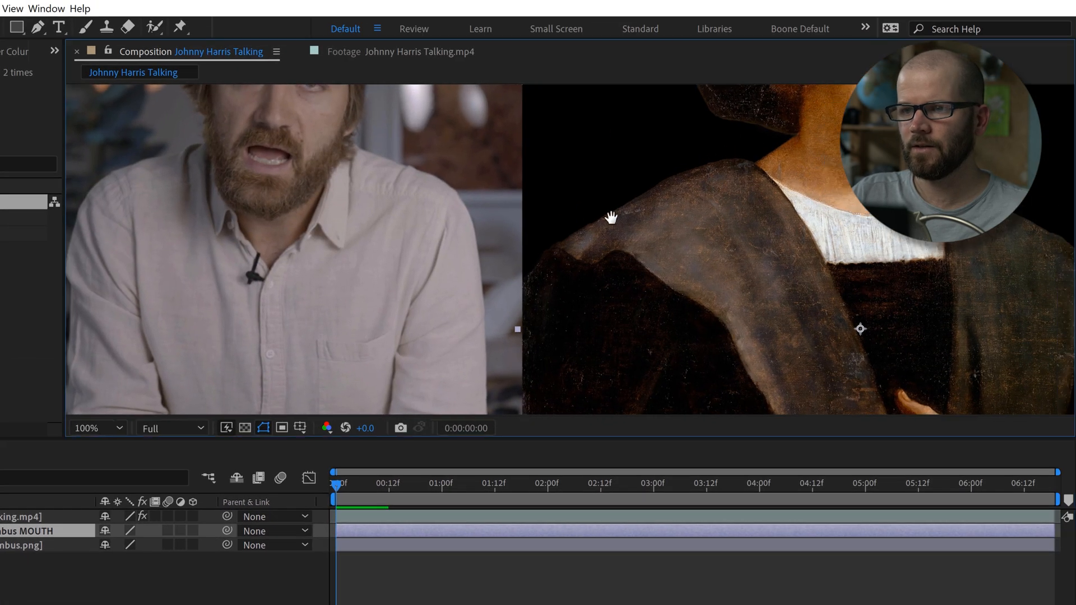
- Draw a closed Pen mask on the MOUTH layer along the lip line, around the jaw and chin, and back to the mouth corner
{"action": "left_click_drag", "start_coordinate": [732, 285], "coordinate": [427, 303]}
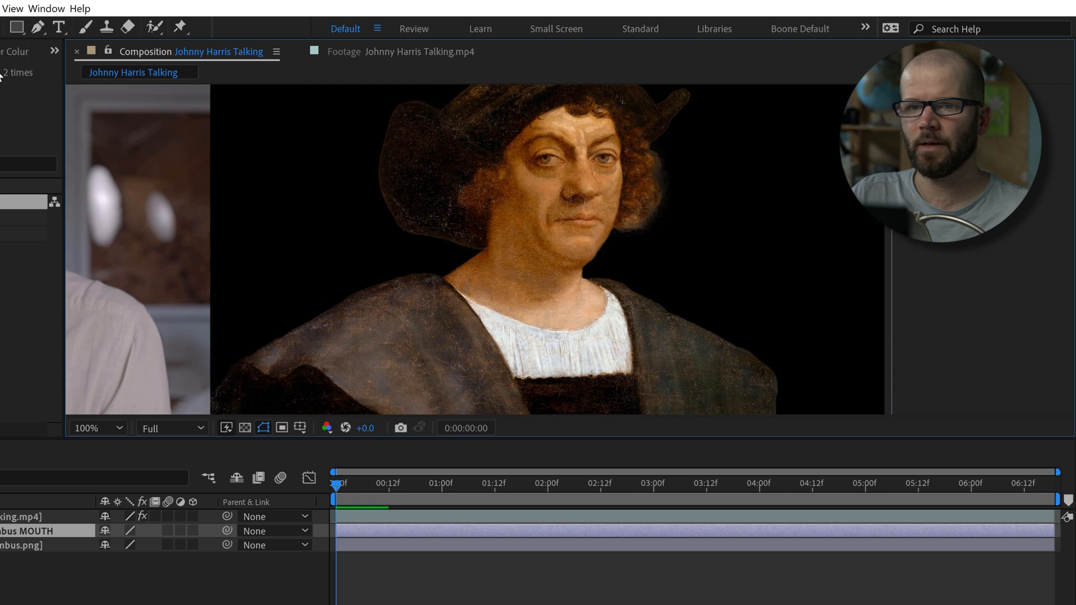
{"action": "left_click", "coordinate": [37, 27]}
{"action": "scroll", "coordinate": [601, 224], "scroll_direction": "up", "scroll_amount": 1}
{"action": "left_click_drag", "start_coordinate": [621, 203], "coordinate": [630, 268]}
{"action": "scroll", "coordinate": [622, 247], "scroll_direction": "up", "scroll_amount": 1}
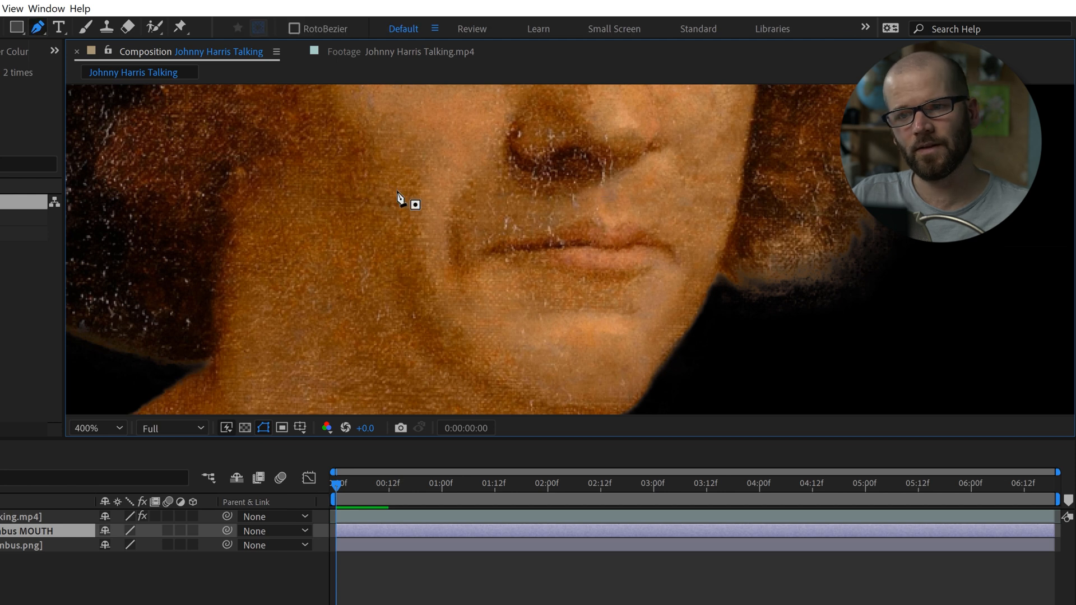
{"action": "scroll", "coordinate": [398, 192], "scroll_direction": "down", "scroll_amount": 1}
{"action": "left_click_drag", "start_coordinate": [460, 181], "coordinate": [448, 204]}
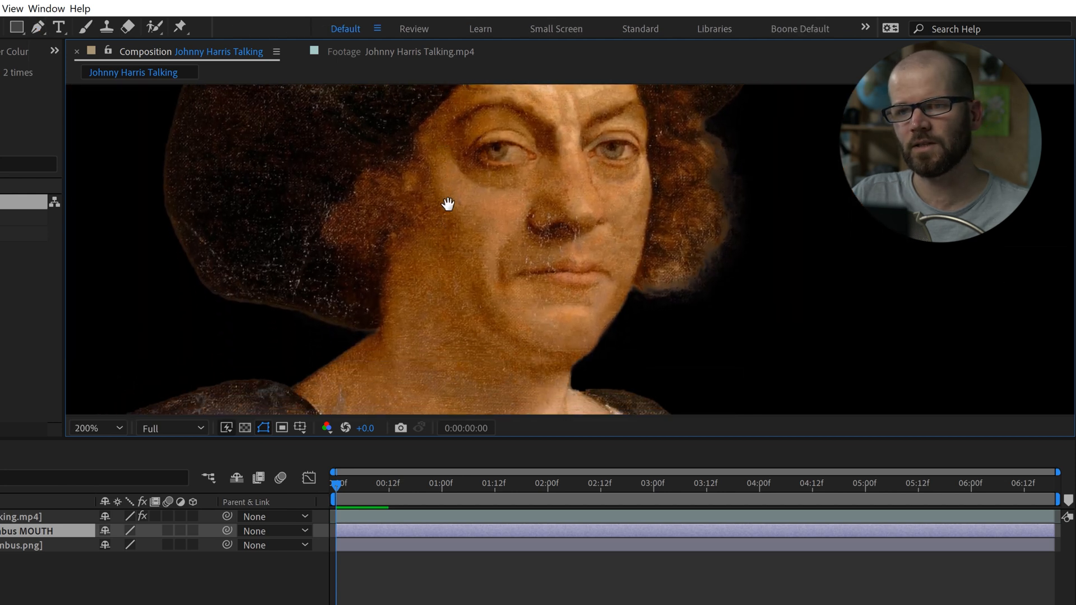
{"action": "scroll", "coordinate": [585, 301], "scroll_direction": "up", "scroll_amount": 1}
{"action": "left_click_drag", "start_coordinate": [596, 320], "coordinate": [659, 239]}
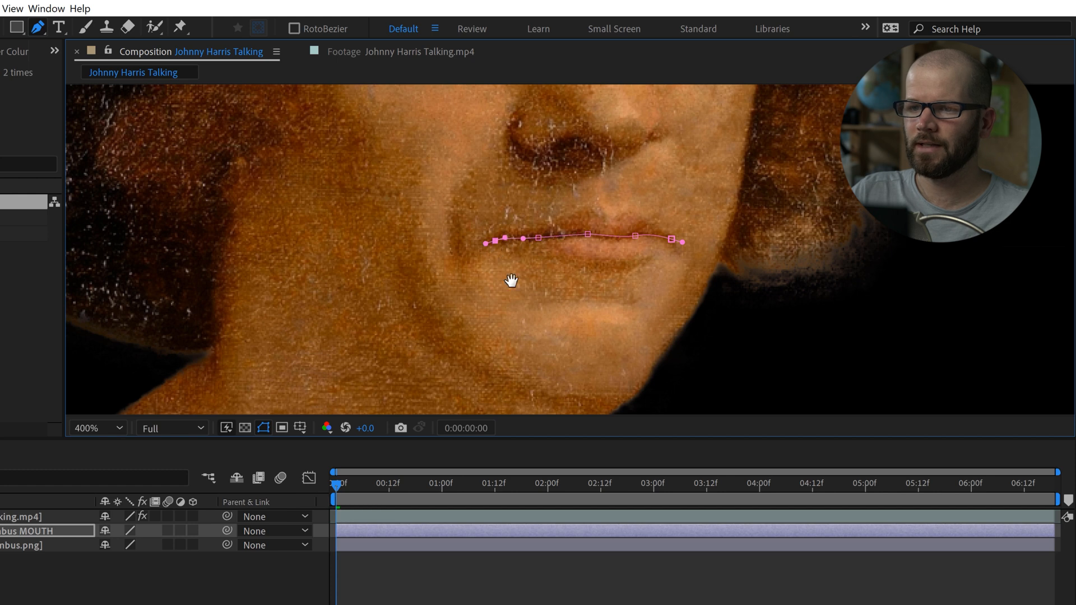
{"action": "left_click_drag", "start_coordinate": [511, 281], "coordinate": [540, 240]}
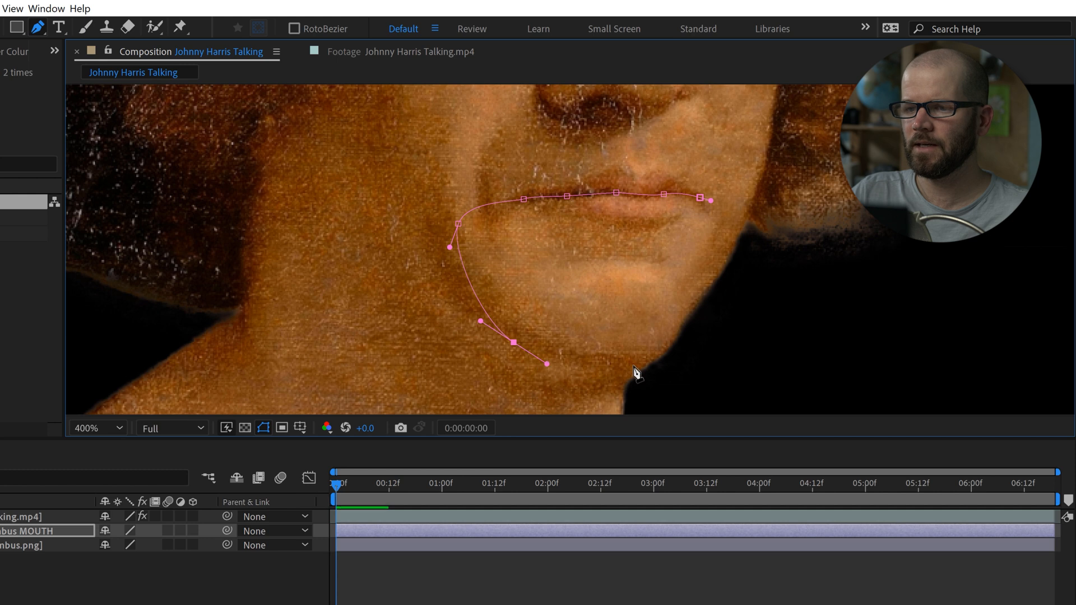
{"action": "left_click_drag", "start_coordinate": [752, 355], "coordinate": [731, 339]}
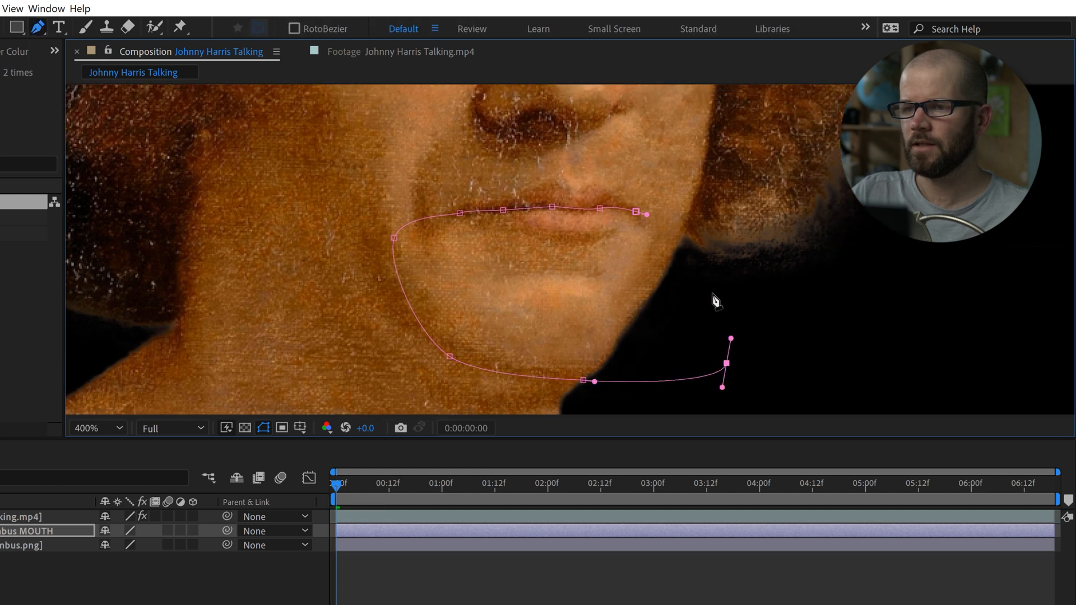
{"action": "left_click", "coordinate": [637, 213]}
- Set the Mask Feather of the MOUTH layer's mask to 5 pixels
{"action": "key", "text": "comma"}
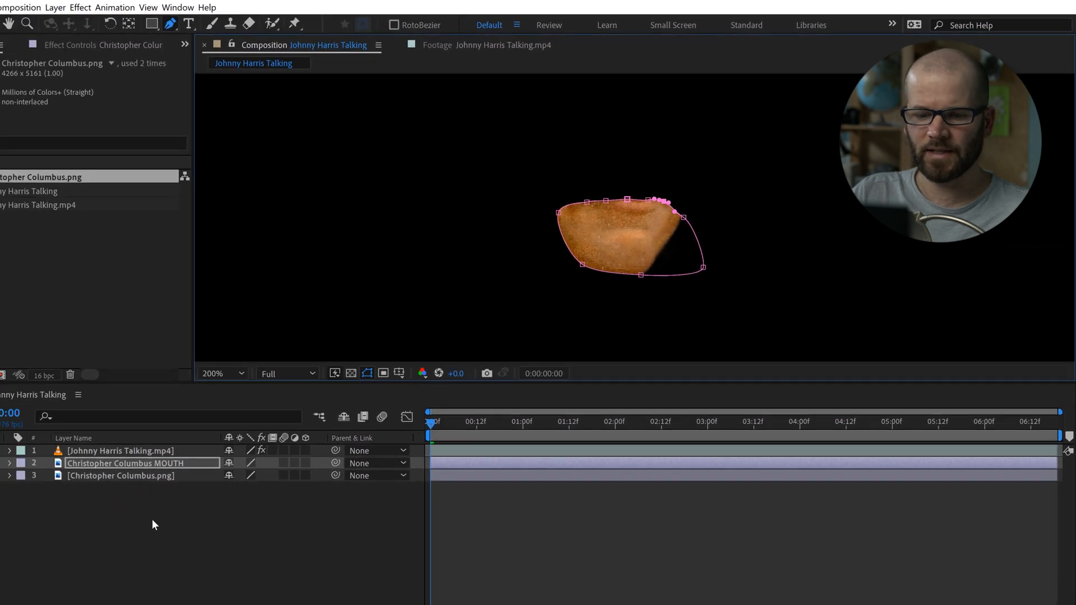
{"action": "key", "text": "f"}
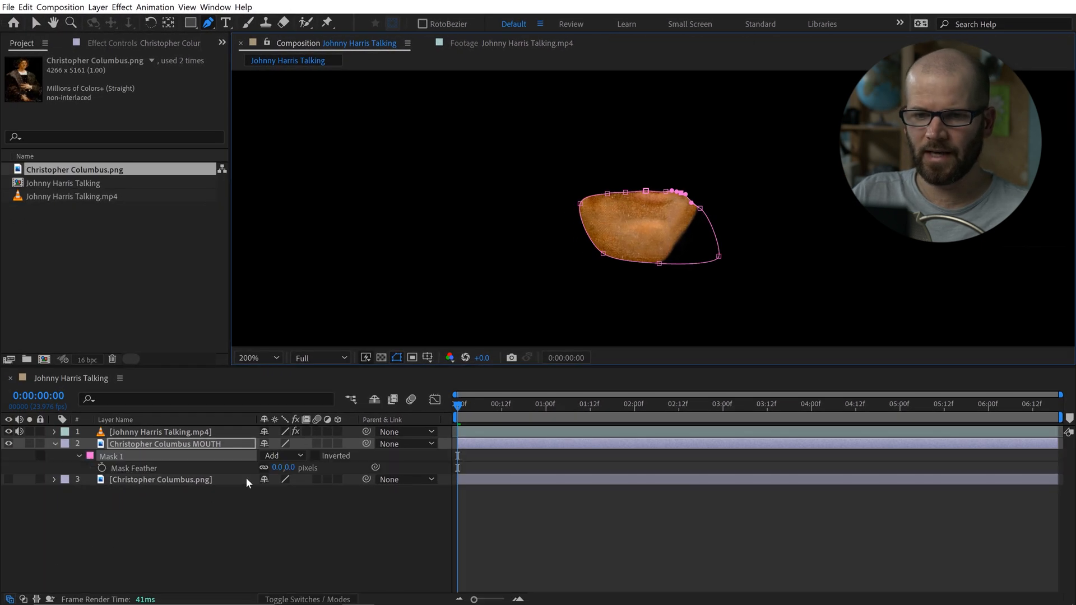
{"action": "left_click", "coordinate": [277, 469]}
{"action": "type", "text": "5"}
{"action": "left_click", "coordinate": [359, 546]}
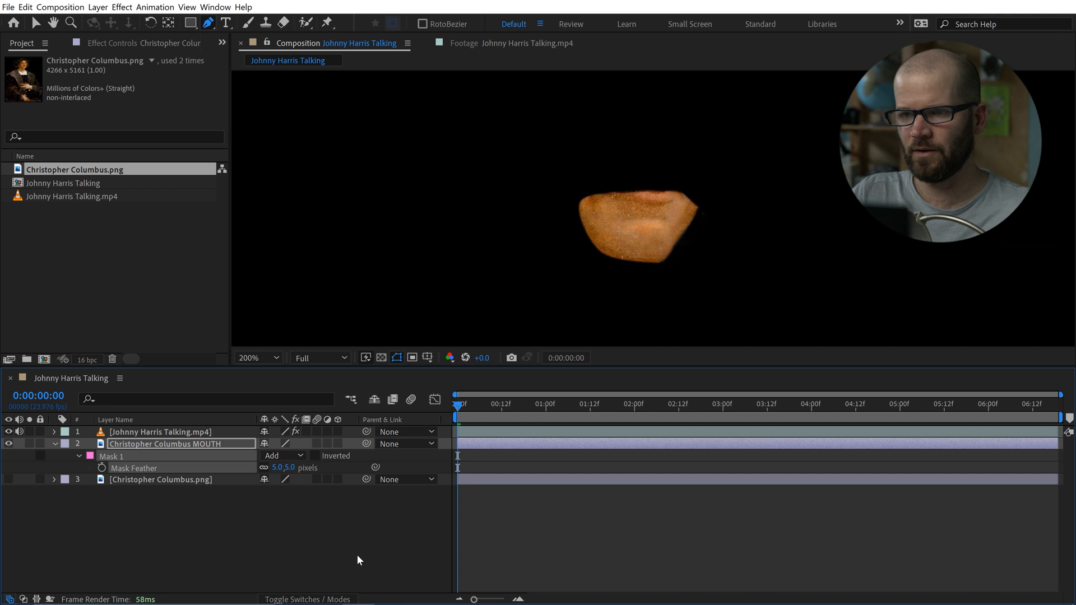
- Reshape the MOUTH layer's mask at the cheek outline so its upper corner beside the lips is rounder
{"action": "key", "text": "period"}
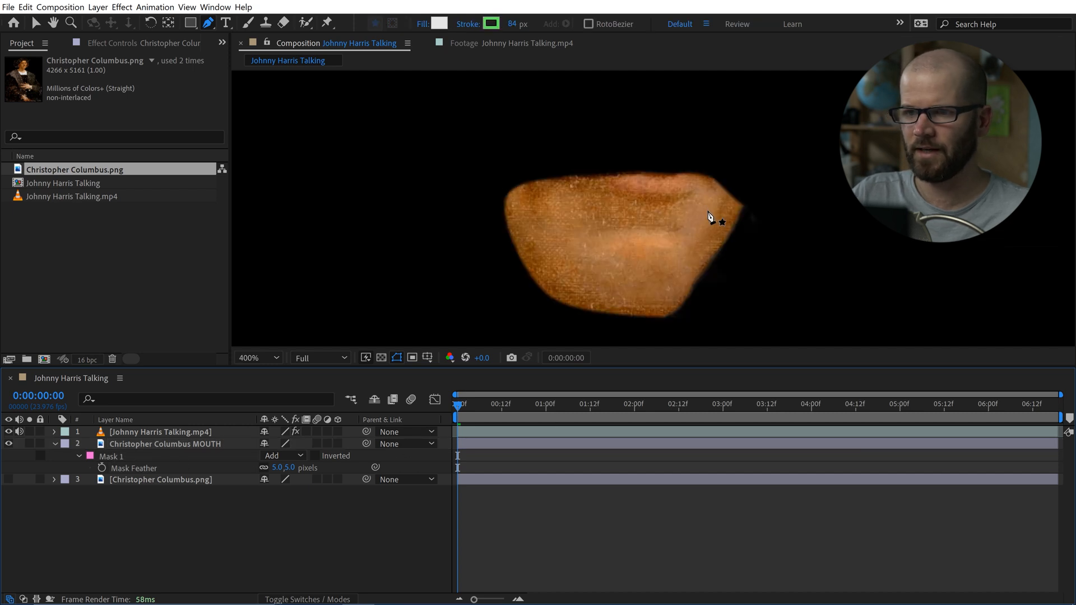
{"action": "left_click", "coordinate": [146, 442]}
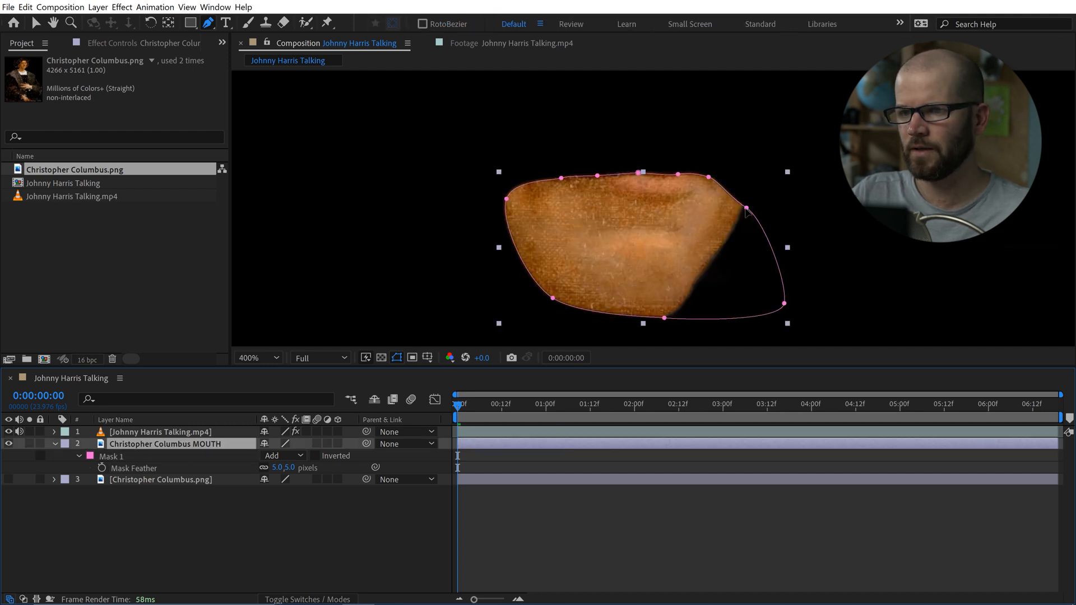
{"action": "left_click_drag", "start_coordinate": [763, 220], "coordinate": [751, 225]}
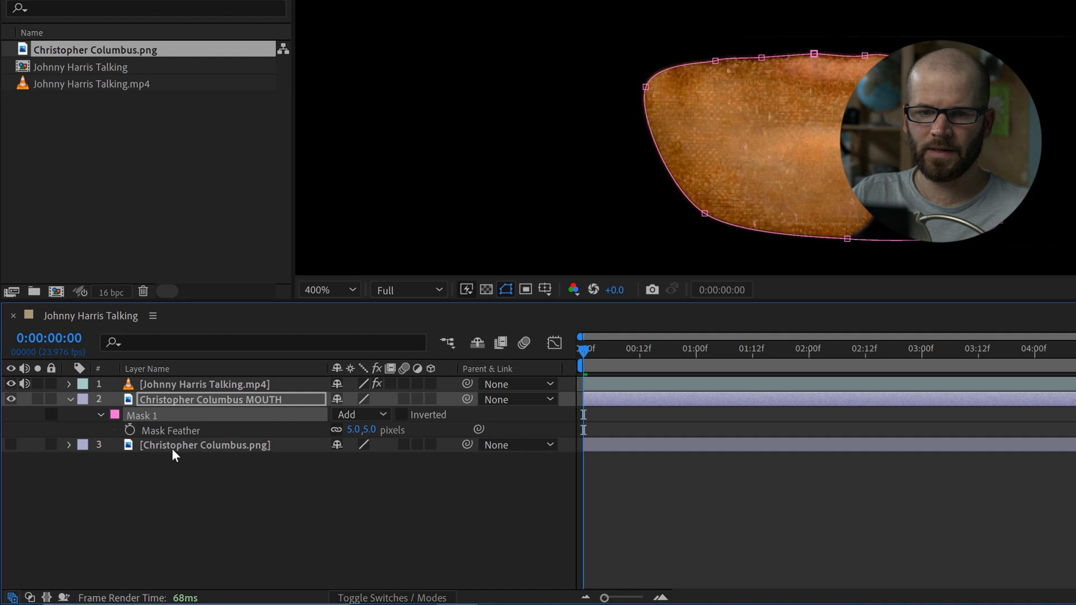
- Copy the mouth mask onto the Christopher Columbus.png layer, show that layer and hide the MOUTH layer
{"action": "left_click", "coordinate": [172, 447]}
{"action": "left_click", "coordinate": [12, 398]}
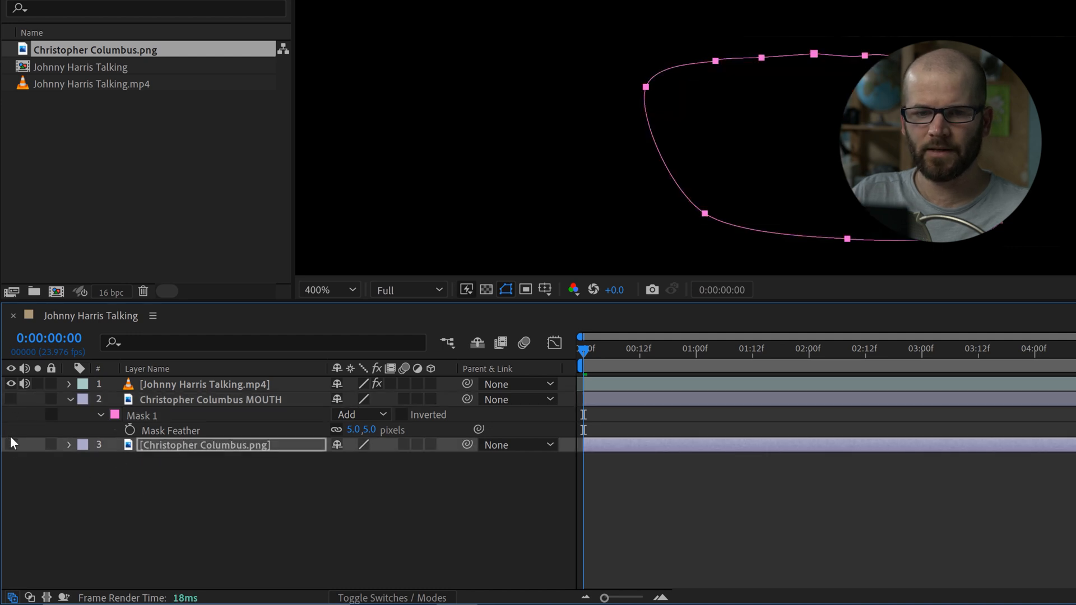
{"action": "left_click", "coordinate": [10, 444]}
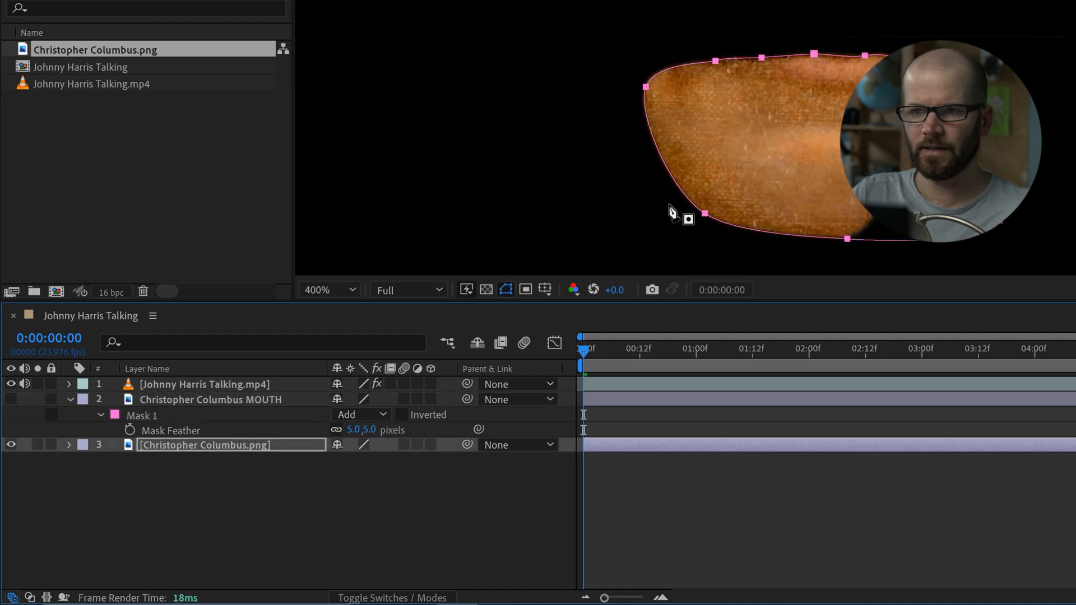
- Reveal Mask 1 of the Christopher Columbus.png layer and set it to Inverted
{"action": "left_click", "coordinate": [68, 445]}
{"action": "left_click", "coordinate": [87, 476]}
{"action": "left_click", "coordinate": [84, 461]}
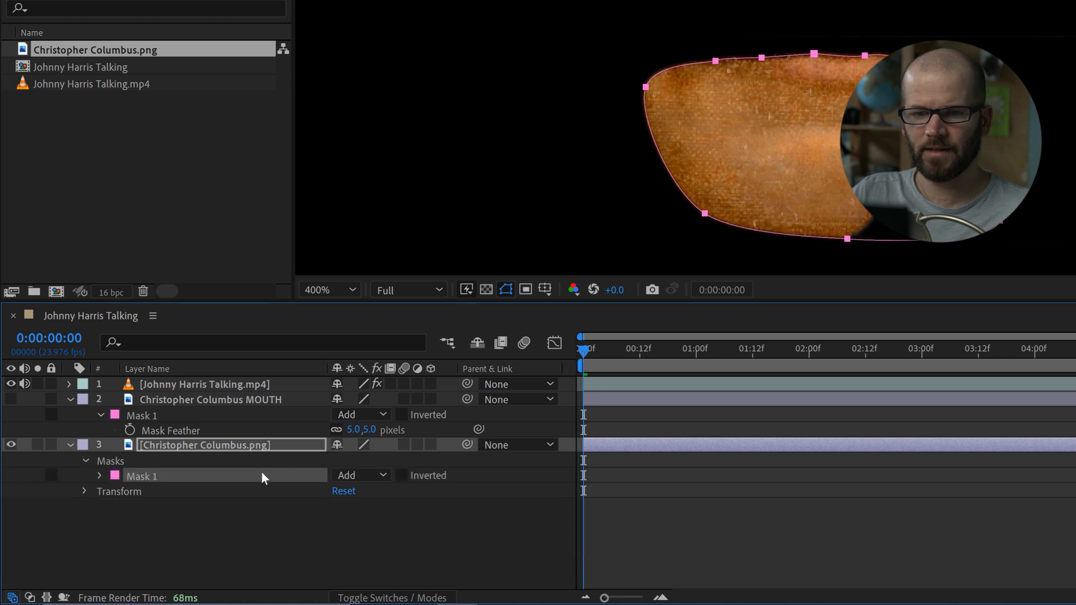
{"action": "left_click", "coordinate": [359, 475]}
{"action": "left_click", "coordinate": [402, 475]}
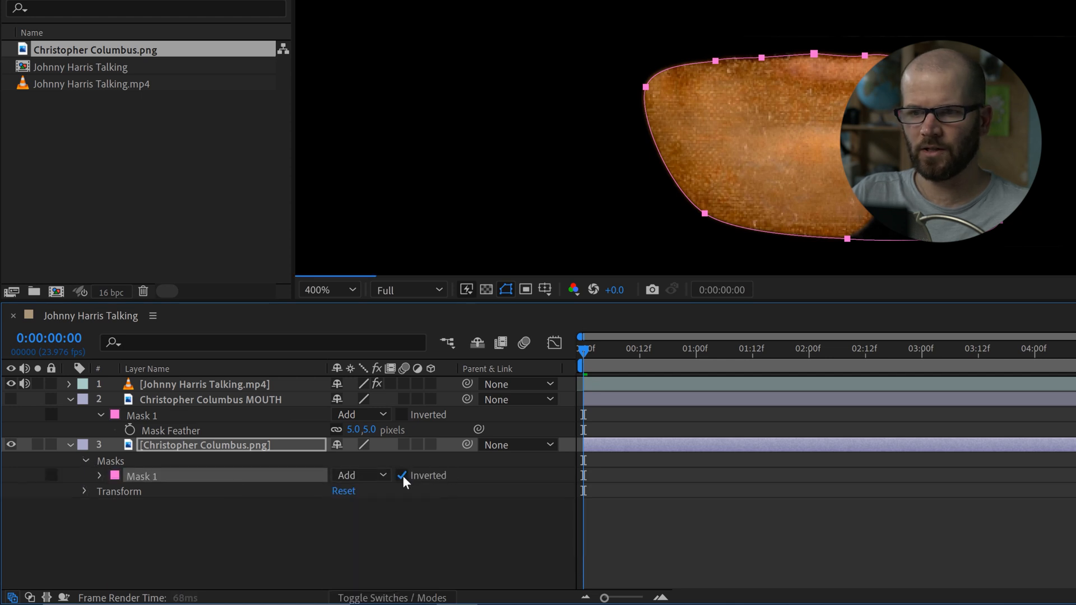
- Shrink the portrait layer's inverted mask by moving its cheek, chin and jaw points inward, keeping the edge along the lip line
{"action": "scroll", "coordinate": [790, 106], "scroll_direction": "down", "scroll_amount": 2}
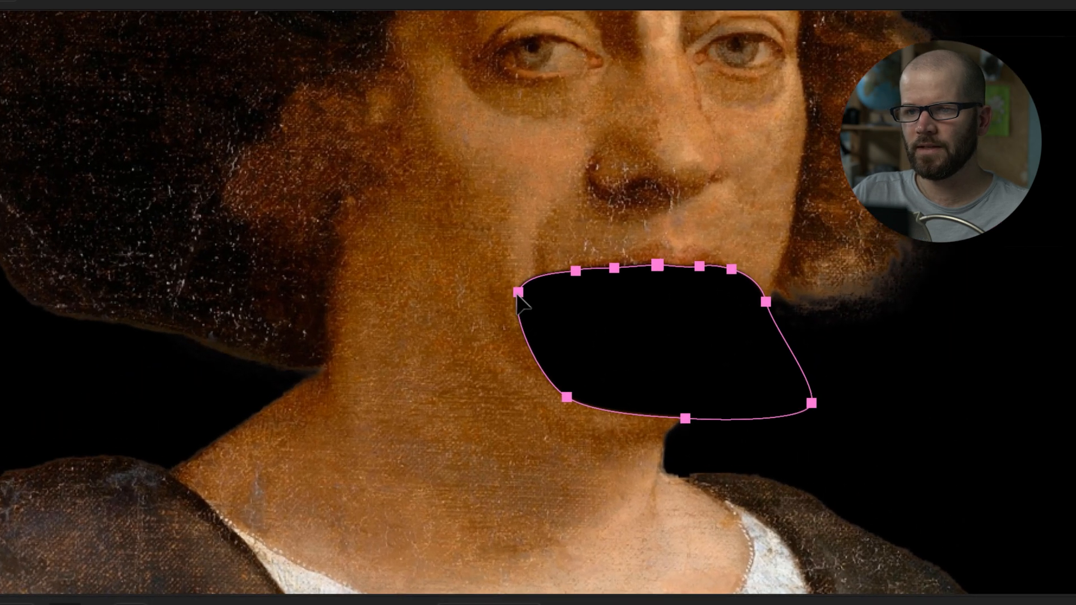
{"action": "left_click_drag", "start_coordinate": [717, 116], "coordinate": [724, 116]}
{"action": "key", "text": "ctrl+z"}
{"action": "left_click", "coordinate": [521, 296]}
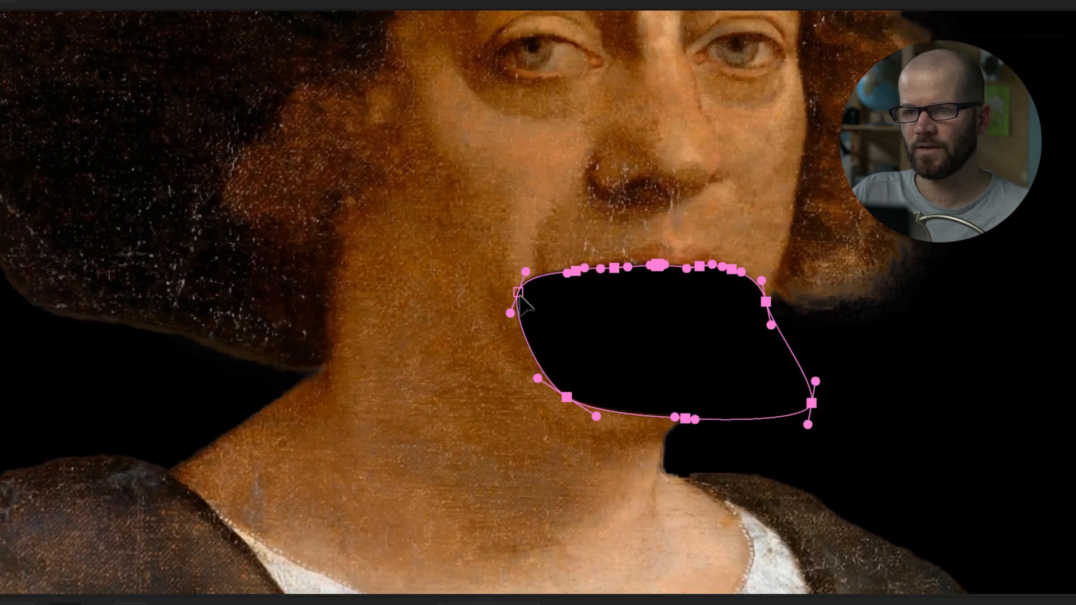
{"action": "left_click_drag", "start_coordinate": [523, 296], "coordinate": [555, 296]}
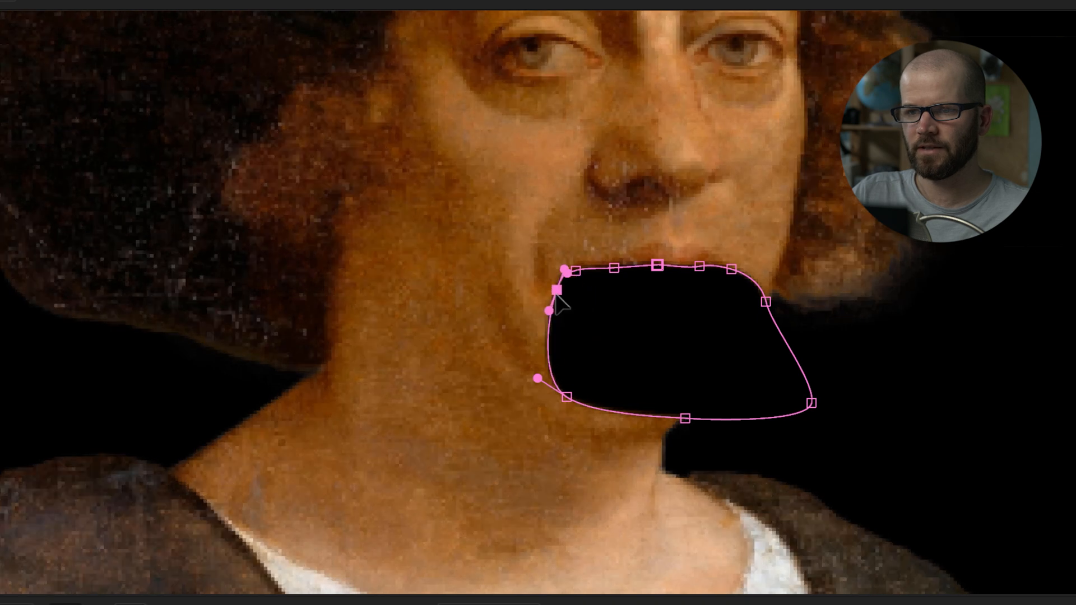
{"action": "left_click_drag", "start_coordinate": [566, 396], "coordinate": [587, 346]}
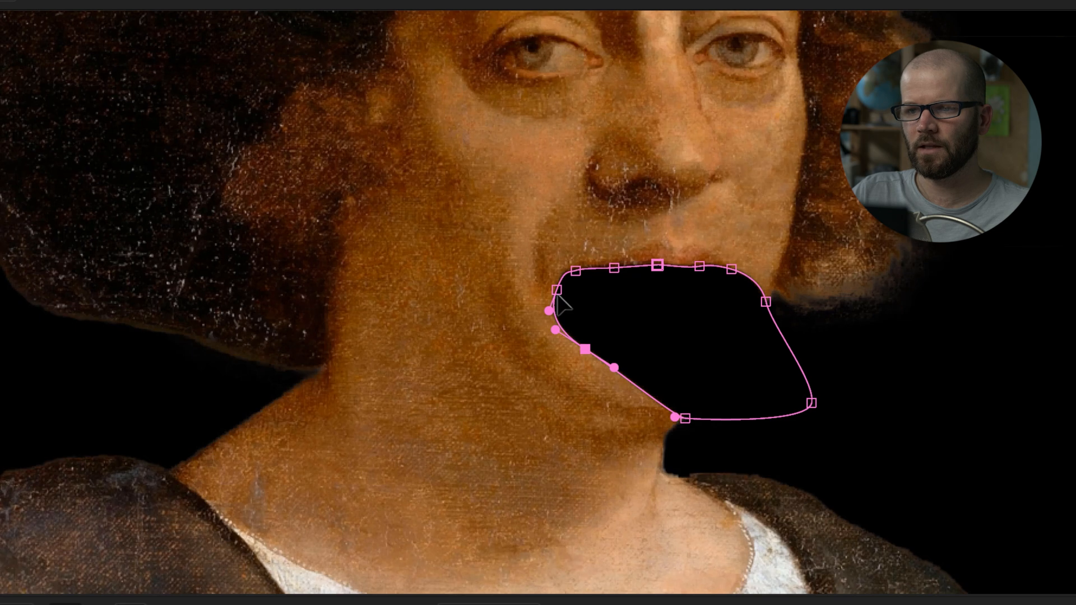
{"action": "left_click", "coordinate": [684, 420]}
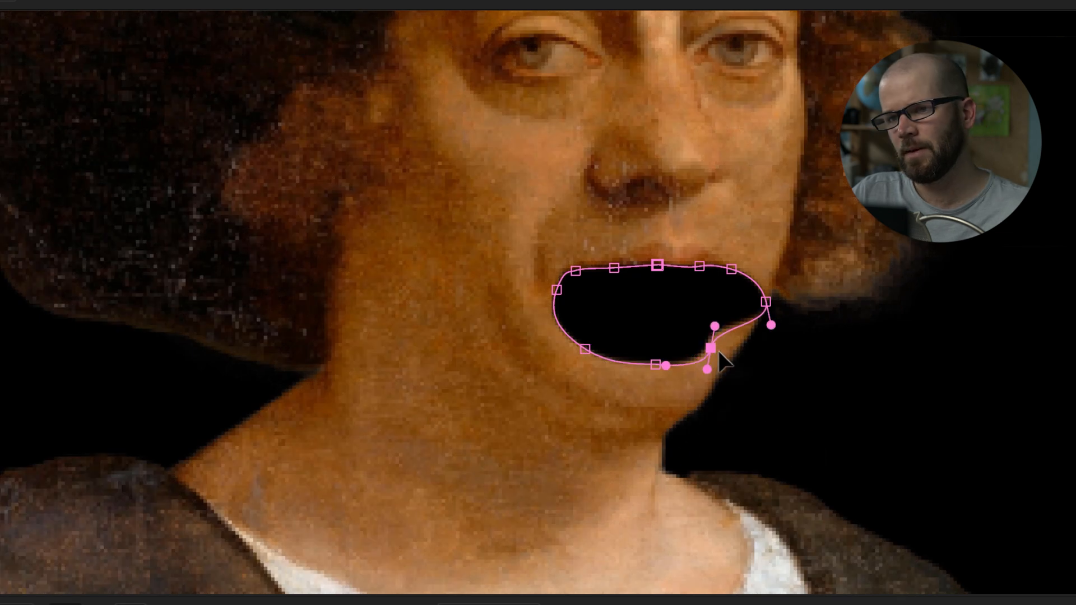
{"action": "left_click_drag", "start_coordinate": [711, 349], "coordinate": [709, 352]}
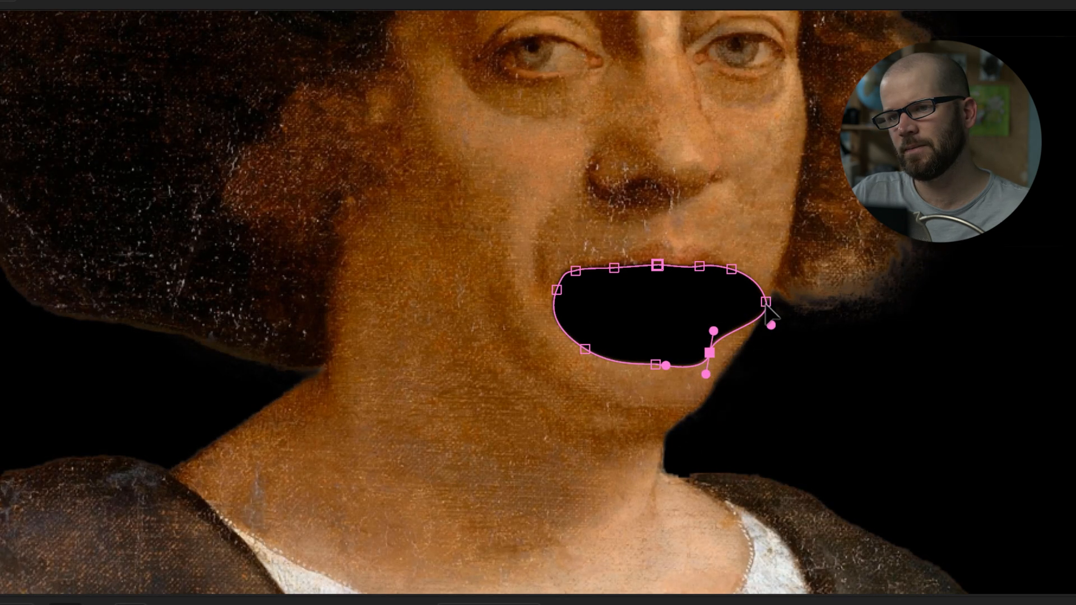
{"action": "left_click_drag", "start_coordinate": [766, 303], "coordinate": [729, 304]}
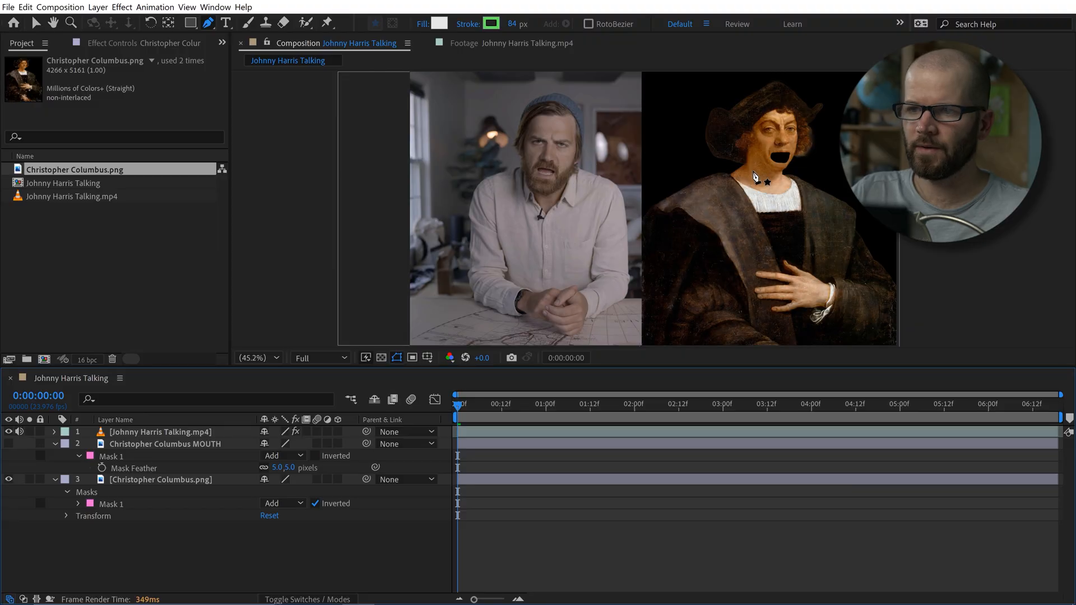
- Solo the Christopher Columbus.png layer and toggle the MOUTH layer's solo to check how it covers the mouth hole
{"action": "scroll", "coordinate": [755, 178], "scroll_direction": "up", "scroll_amount": 1}
{"action": "scroll", "coordinate": [754, 182], "scroll_direction": "up", "scroll_amount": 2}
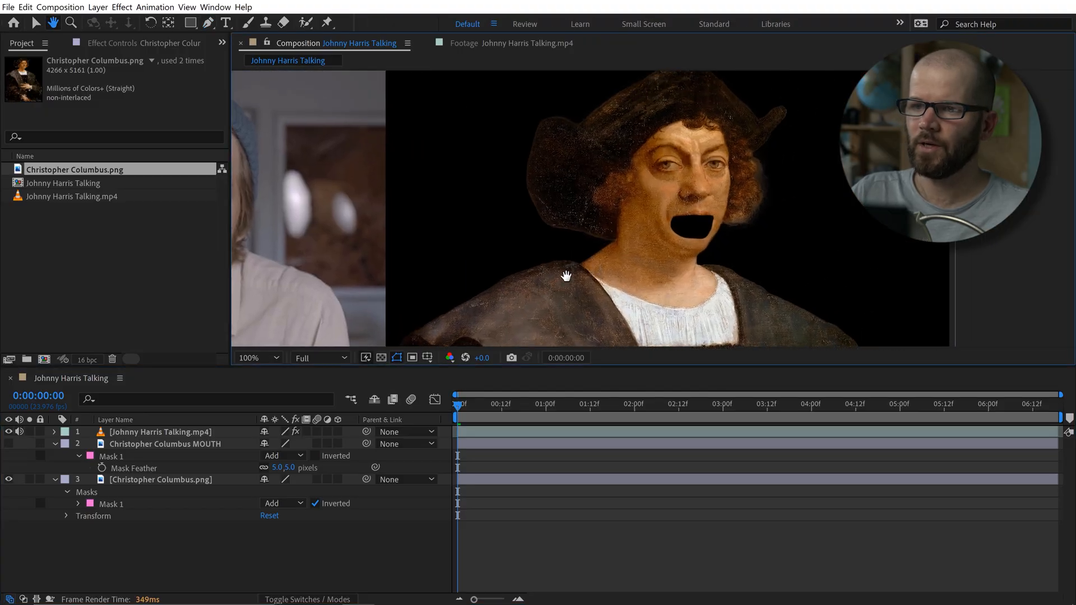
{"action": "left_click", "coordinate": [29, 444]}
{"action": "left_click", "coordinate": [29, 480]}
{"action": "left_click", "coordinate": [29, 444]}
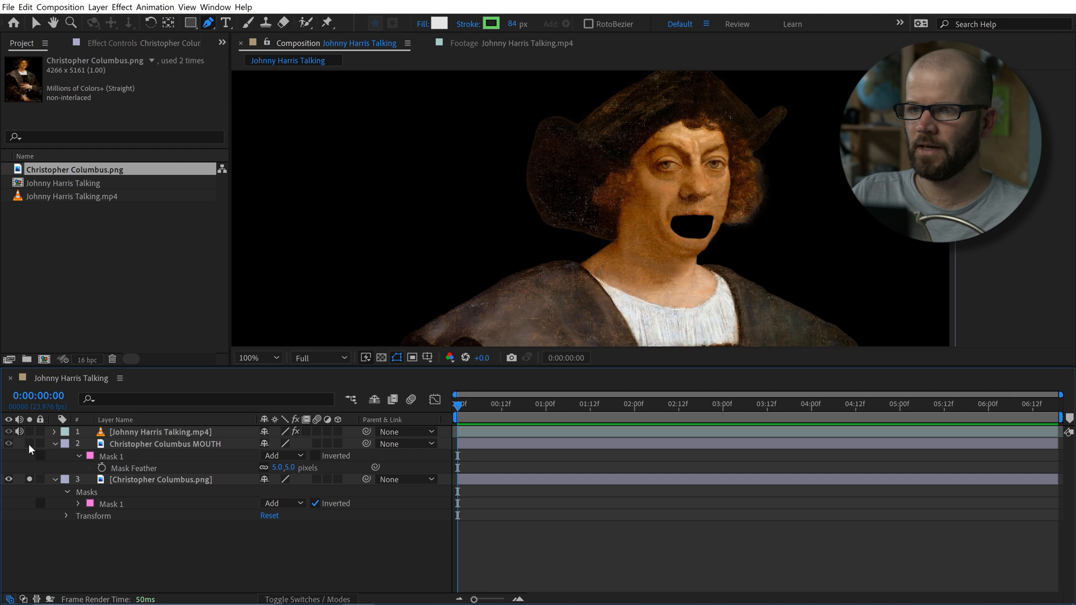
{"action": "left_click", "coordinate": [29, 444]}
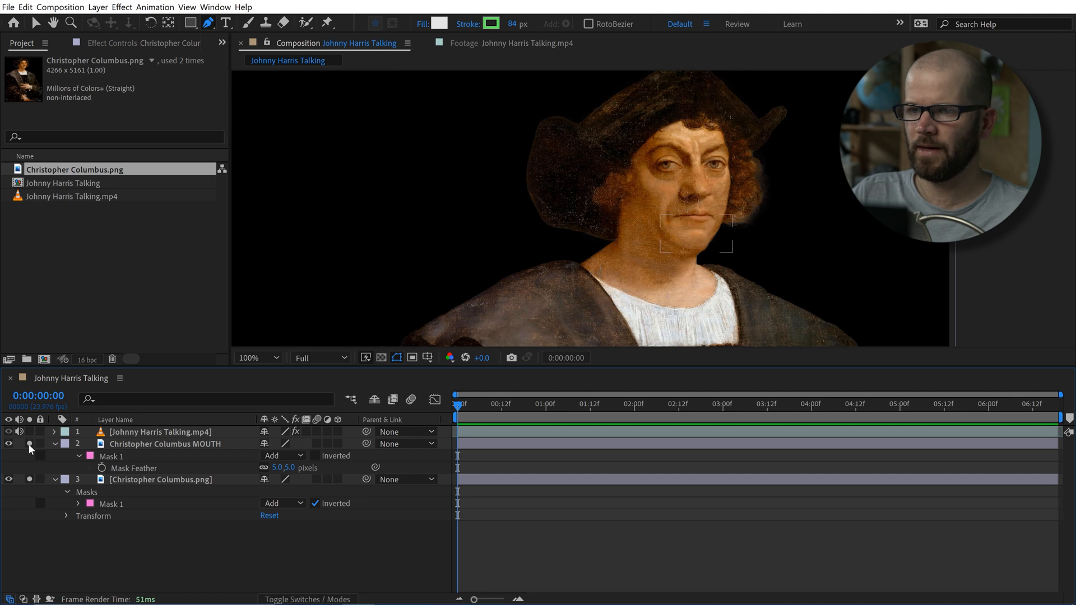
- Try moving the MOUTH layer slightly downward to test opening the portrait's mouth
{"action": "left_click", "coordinate": [139, 444]}
{"action": "key", "text": "v"}
{"action": "left_click_drag", "start_coordinate": [700, 227], "coordinate": [700, 233]}
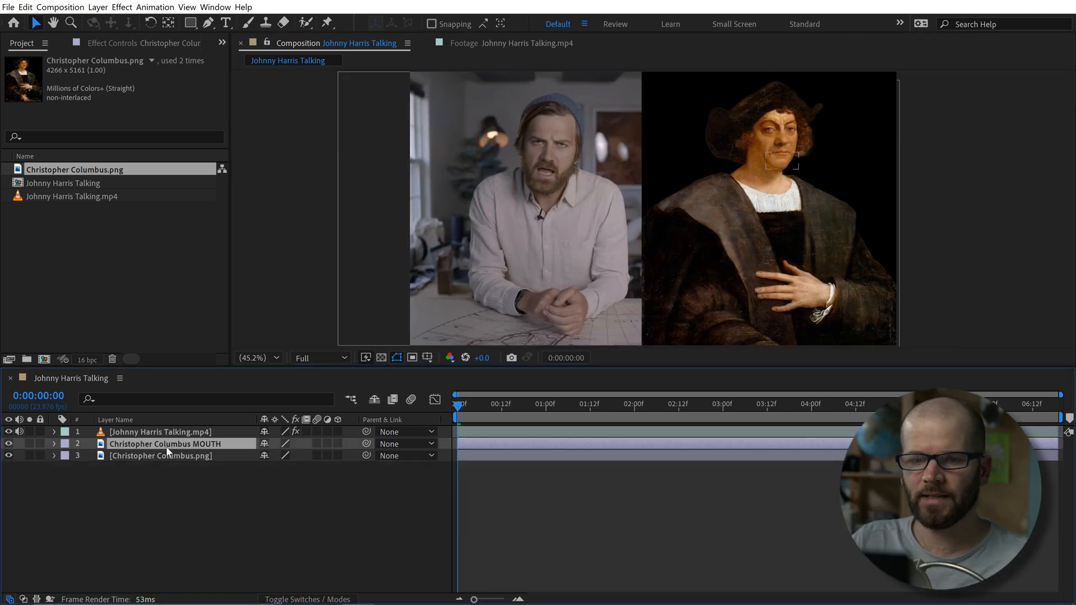
- Parent the MOUTH layer to the Christopher Columbus.png layer and test the link by moving the portrait
{"action": "left_click_drag", "start_coordinate": [366, 443], "coordinate": [160, 457]}
{"action": "left_click", "coordinate": [160, 455]}
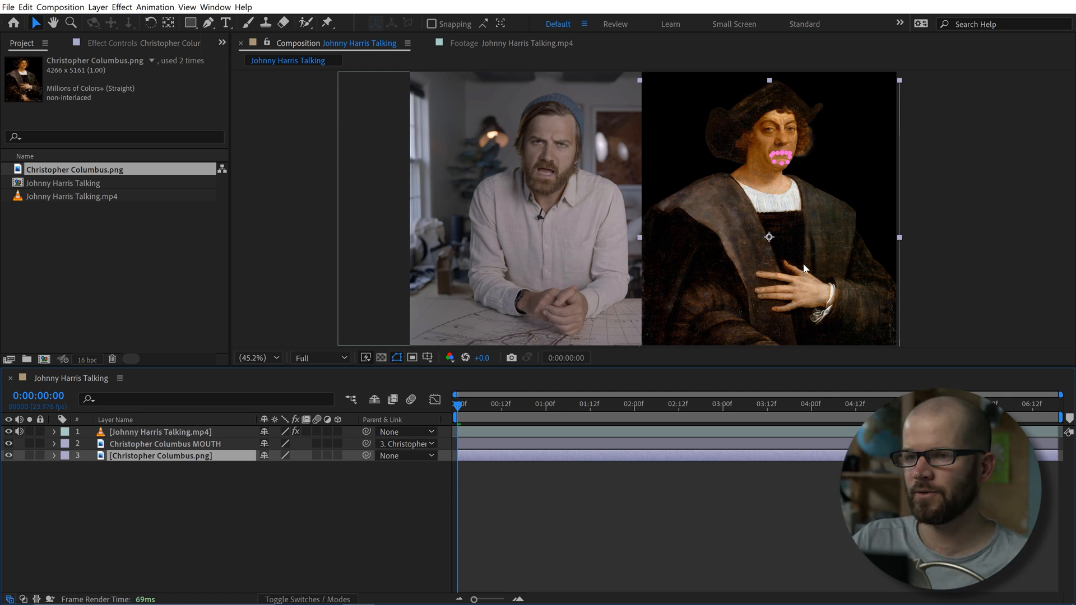
{"action": "left_click_drag", "start_coordinate": [804, 267], "coordinate": [786, 302]}
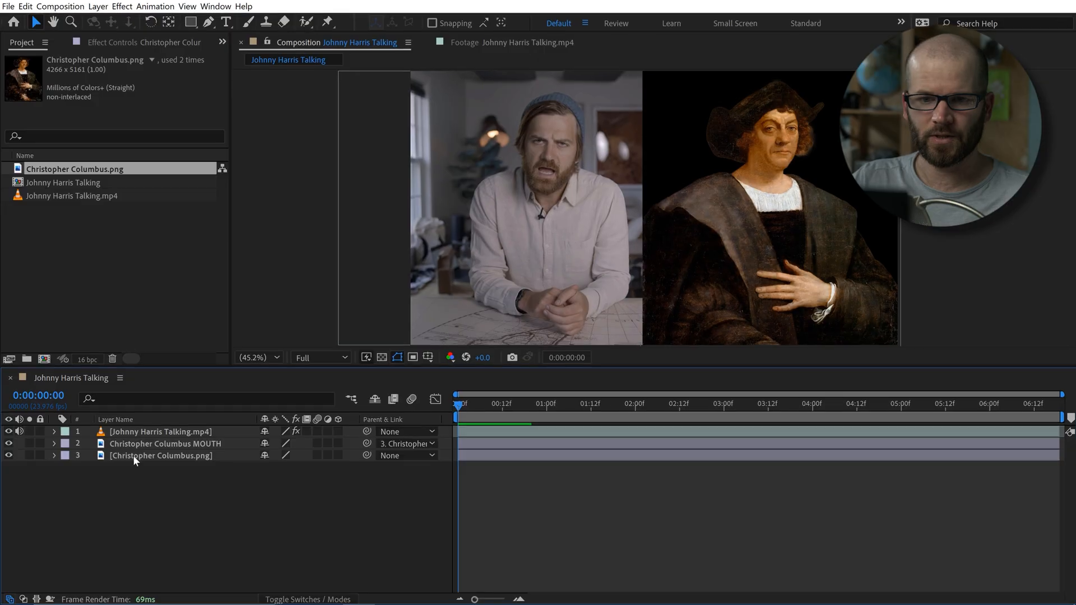
- Convert the Johnny Harris Talking.mp4 layer's audio levels to keyframes with the Keyframe Assistant
{"action": "left_click", "coordinate": [135, 432]}
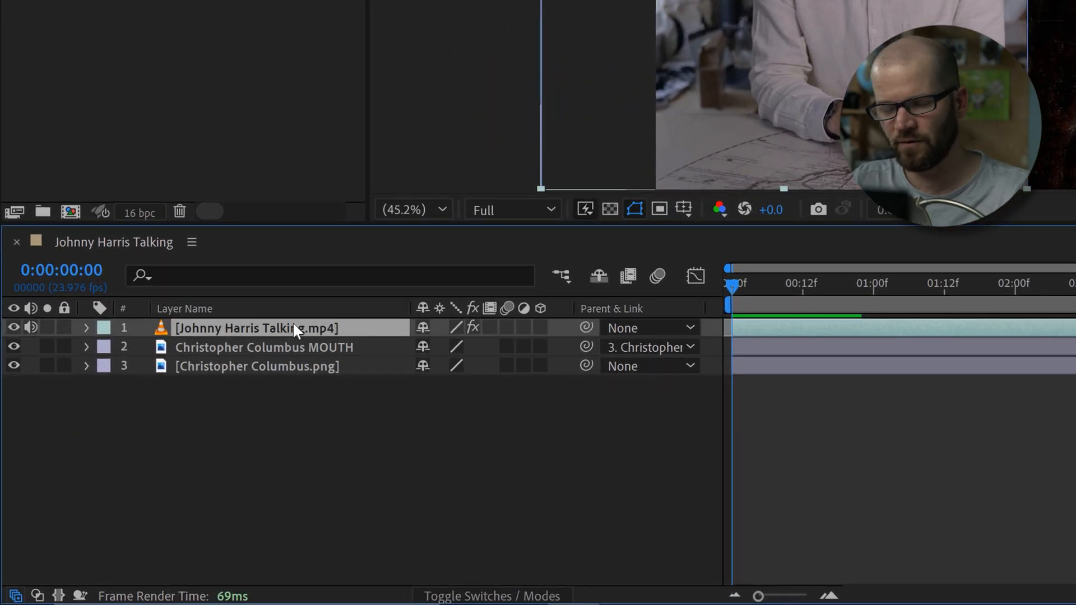
{"action": "key", "text": "l"}
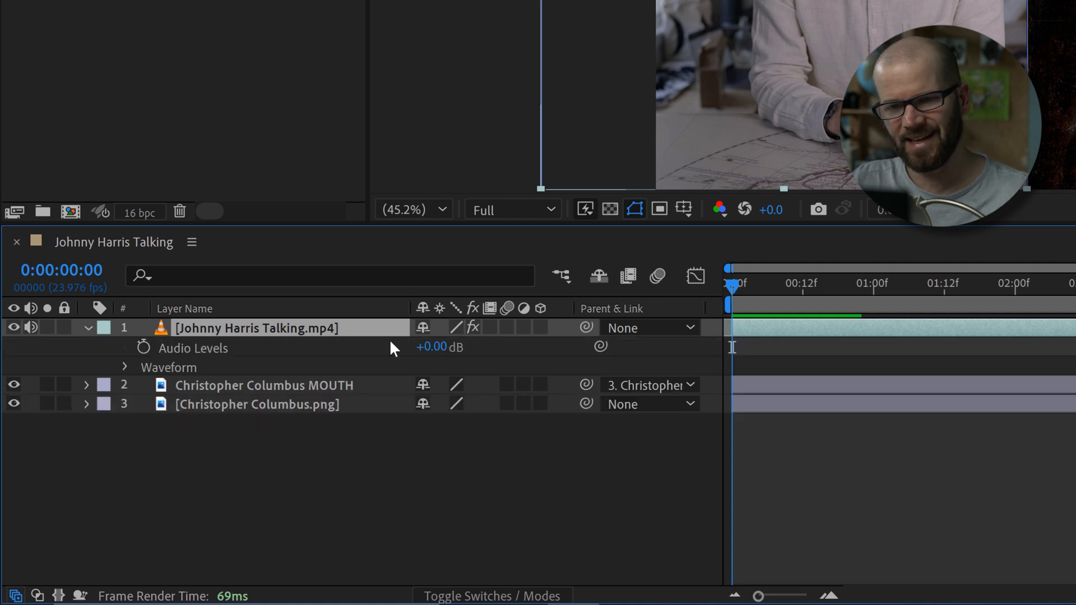
{"action": "left_click", "coordinate": [181, 351]}
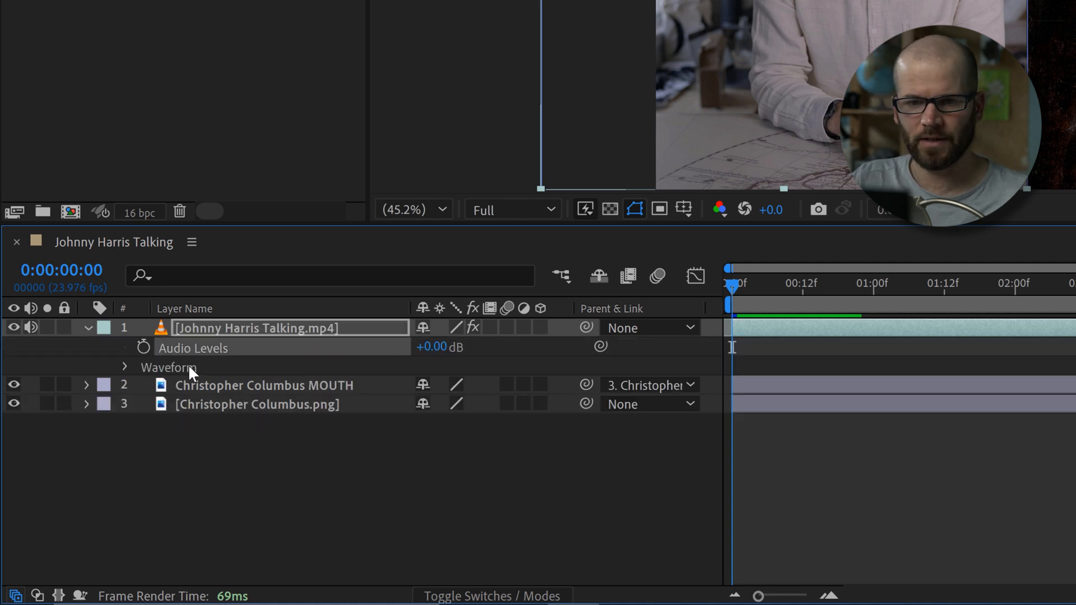
{"action": "right_click", "coordinate": [175, 348]}
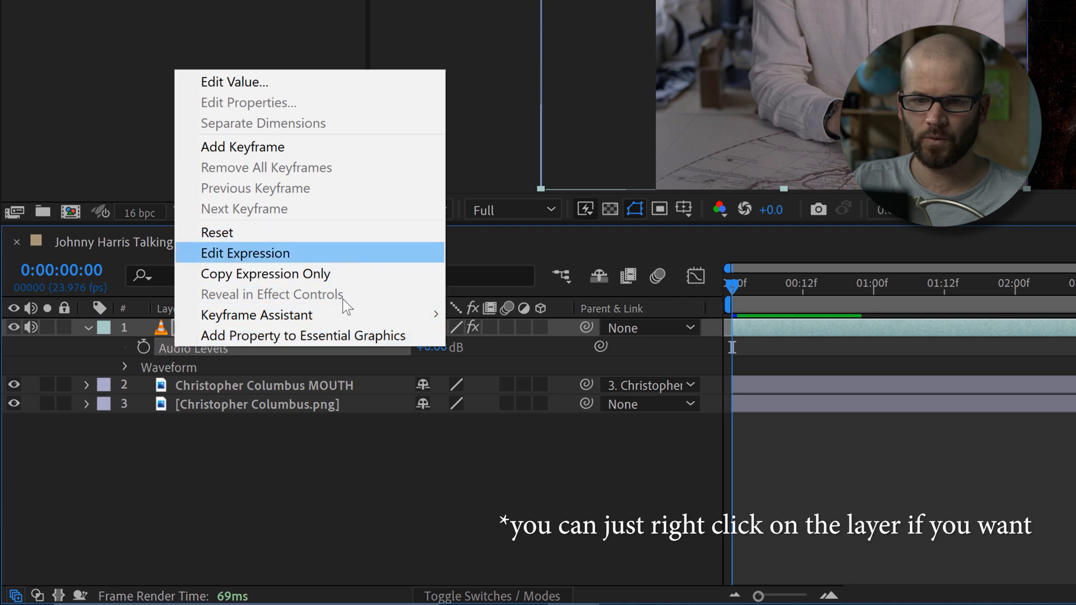
{"action": "mouse_move", "coordinate": [286, 316]}
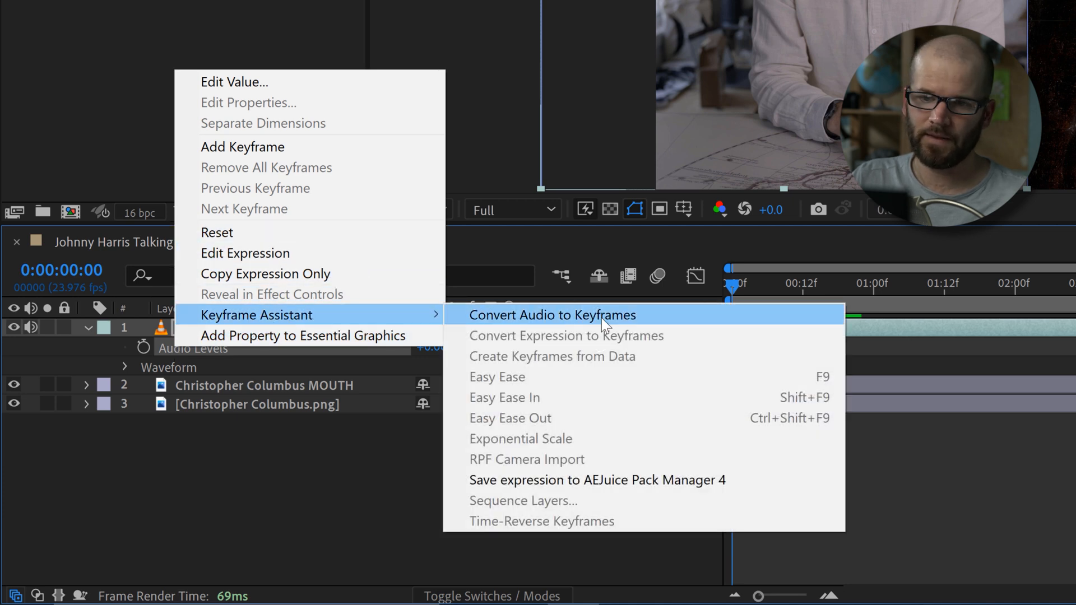
{"action": "left_click", "coordinate": [645, 315]}
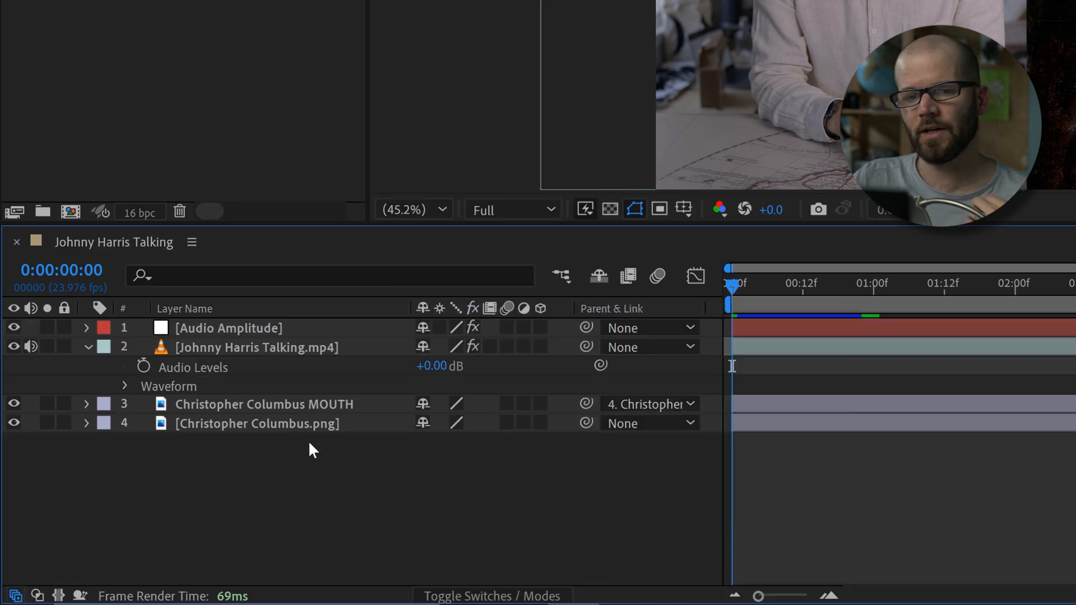
- Reveal the Audio Amplitude layer's keyframes and delete its Left Channel and Right Channel effects
{"action": "left_click", "coordinate": [233, 327]}
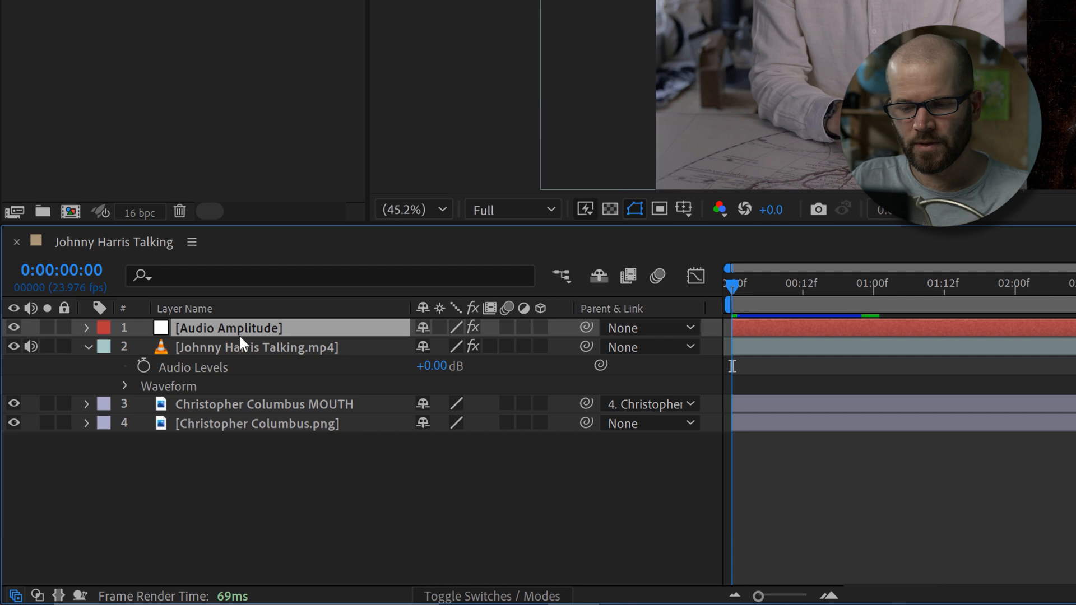
{"action": "key", "text": "u"}
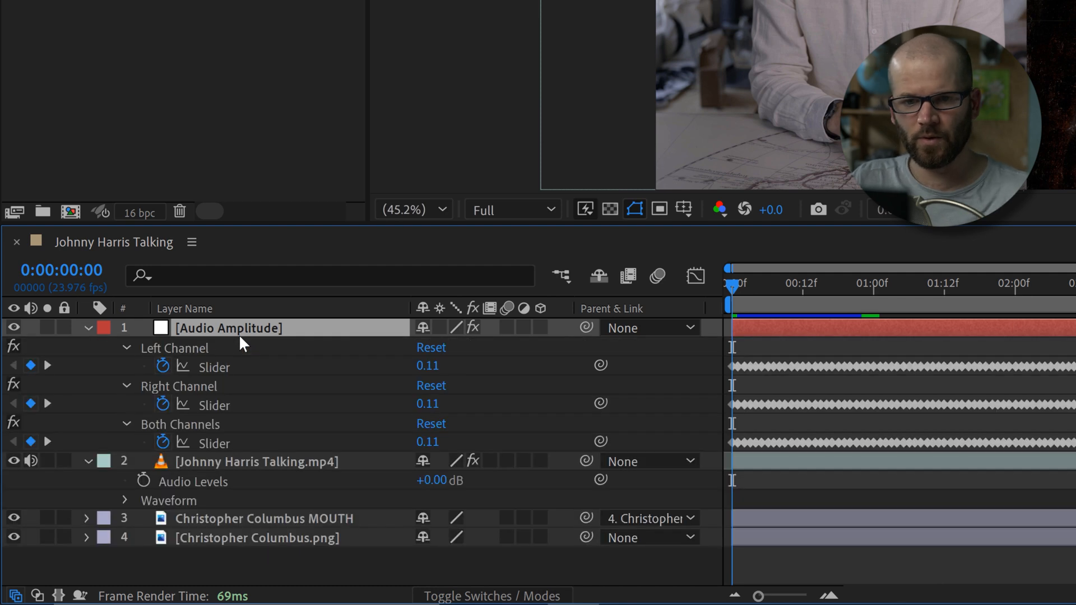
{"action": "left_click", "coordinate": [190, 386]}
{"action": "left_click", "coordinate": [211, 344], "text": "shift"}
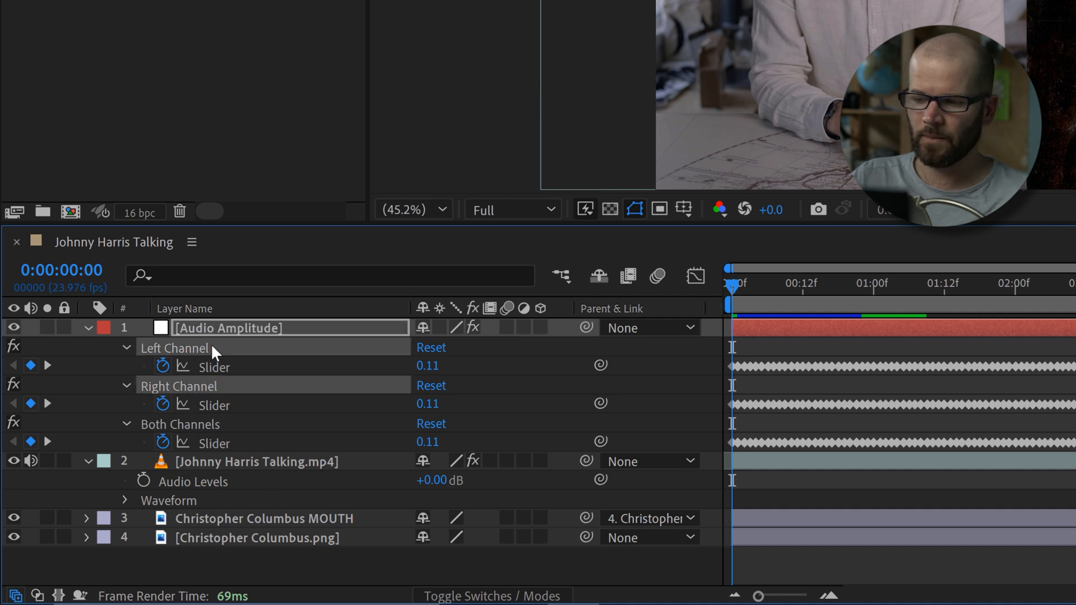
{"action": "key", "text": "Delete"}
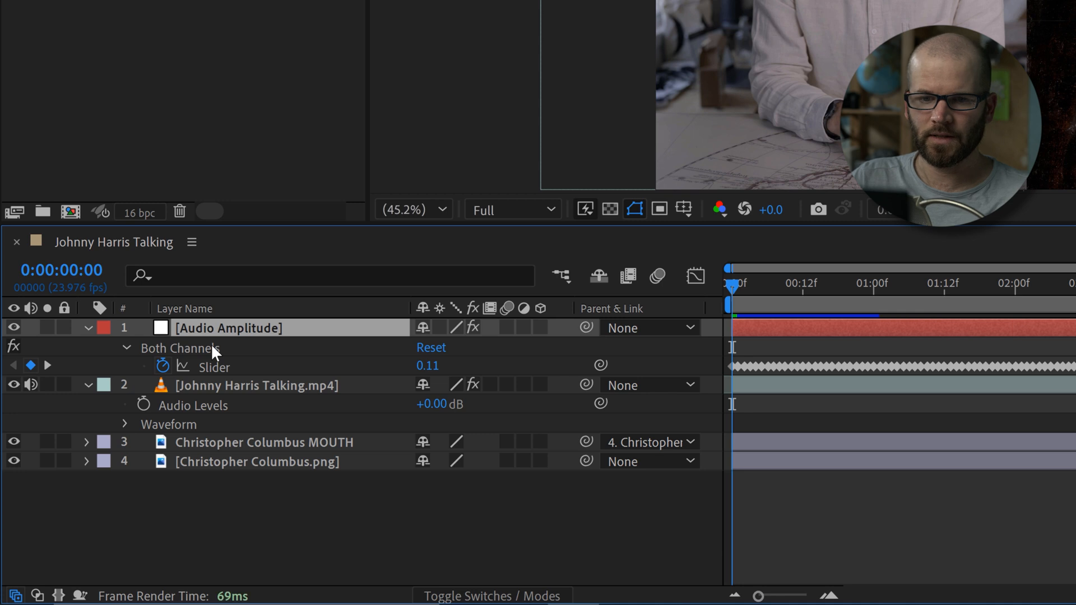
- Collapse the talking footage layer's properties and rename the Both Channels effect as MOUTH MOVEMENT
{"action": "left_click", "coordinate": [88, 384]}
{"action": "left_click", "coordinate": [203, 346]}
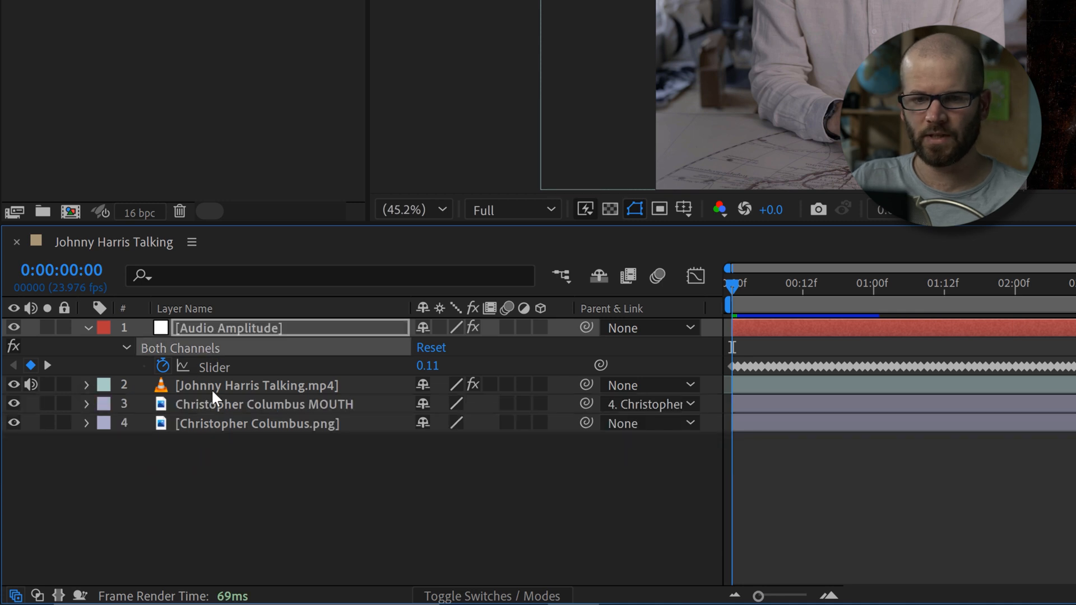
{"action": "key", "text": "Return"}
{"action": "type", "text": "MOUTH MOVEMENT"}
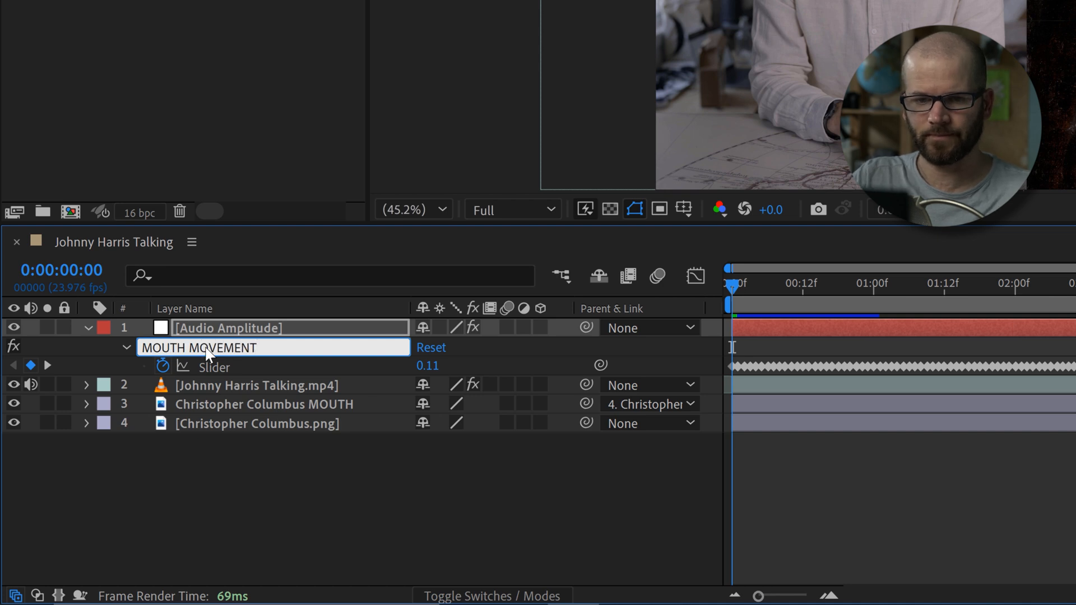
- Rename the Audio Amplitude layer as Mouth Movement
{"action": "left_click", "coordinate": [217, 328]}
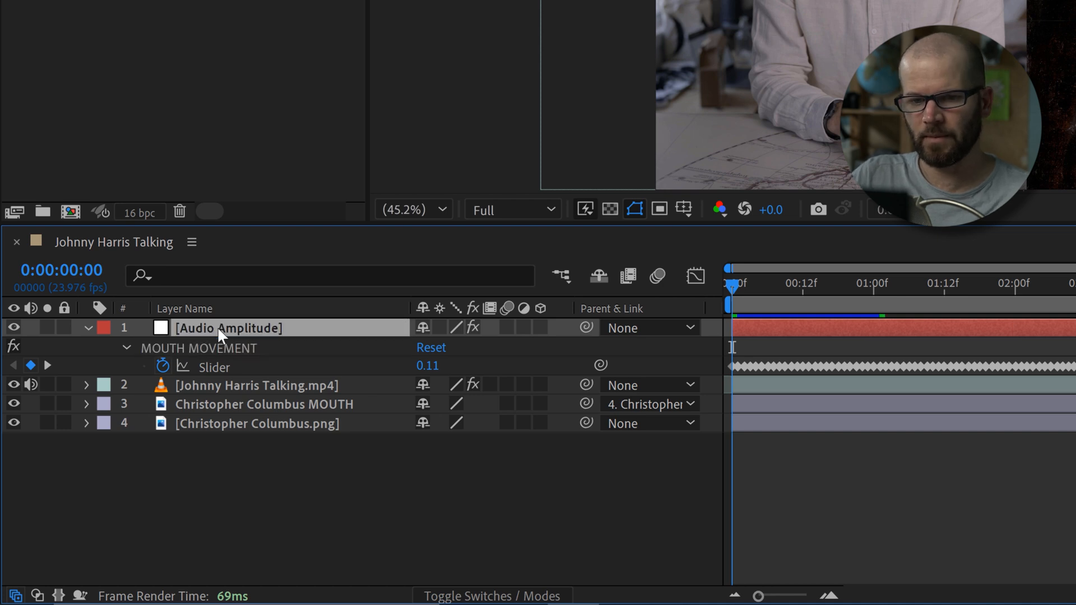
{"action": "key", "text": "Return"}
{"action": "type", "text": "MOUTH"}
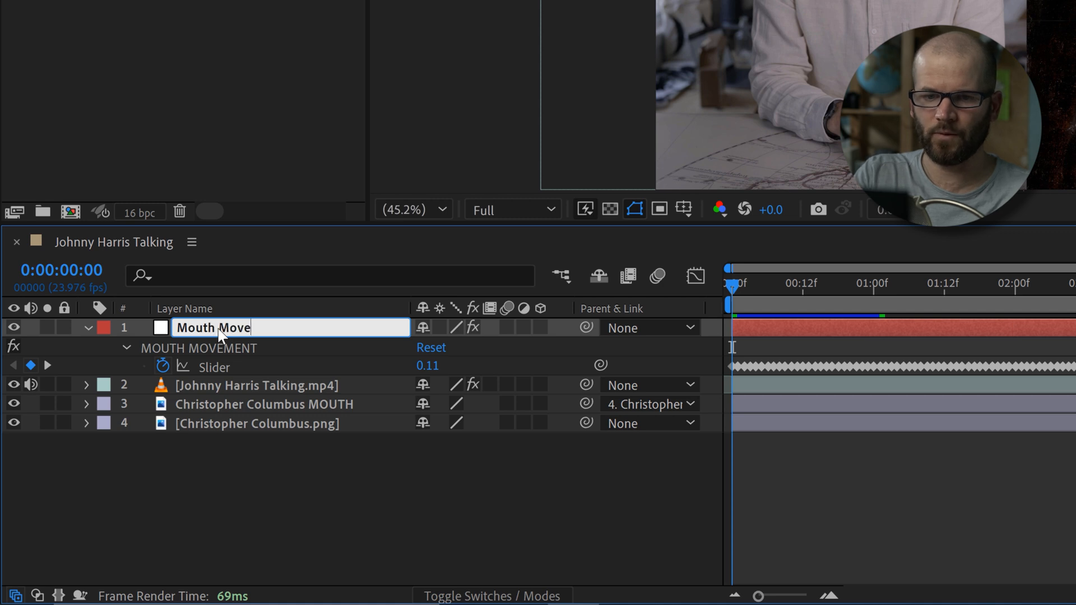
{"action": "key", "text": "Return"}
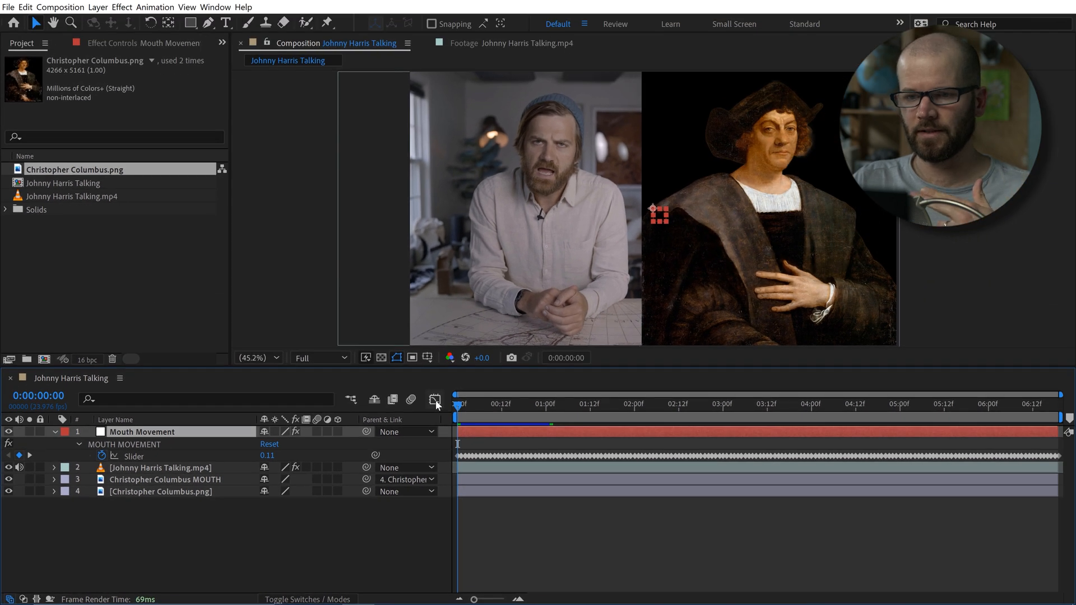
- Examine the MOUTH MOVEMENT slider's keyframes in the Graph Editor using the value graph
{"action": "left_click", "coordinate": [549, 346]}
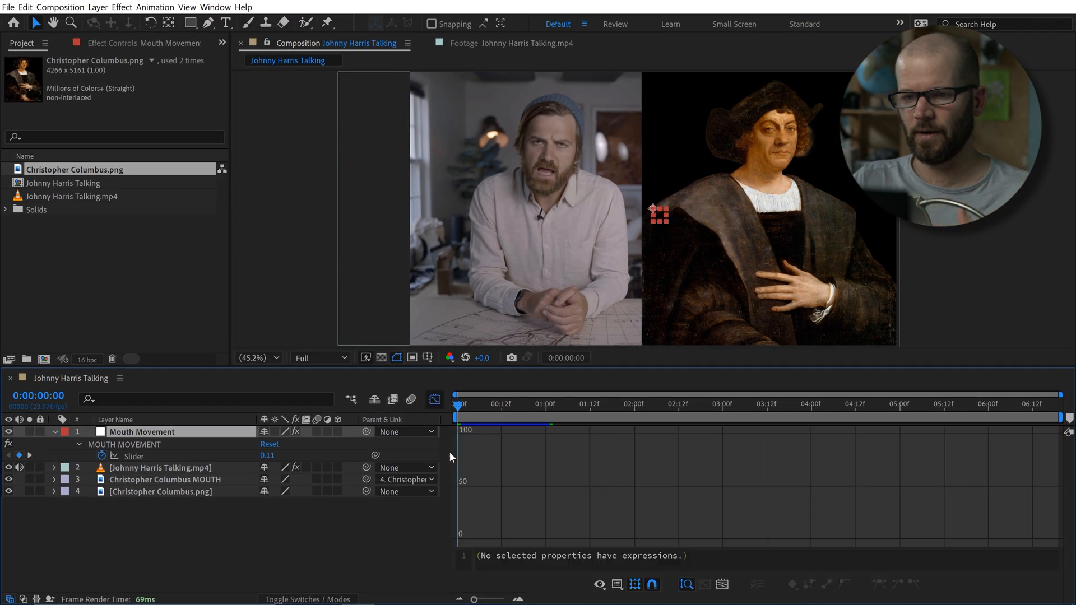
{"action": "left_click", "coordinate": [135, 456]}
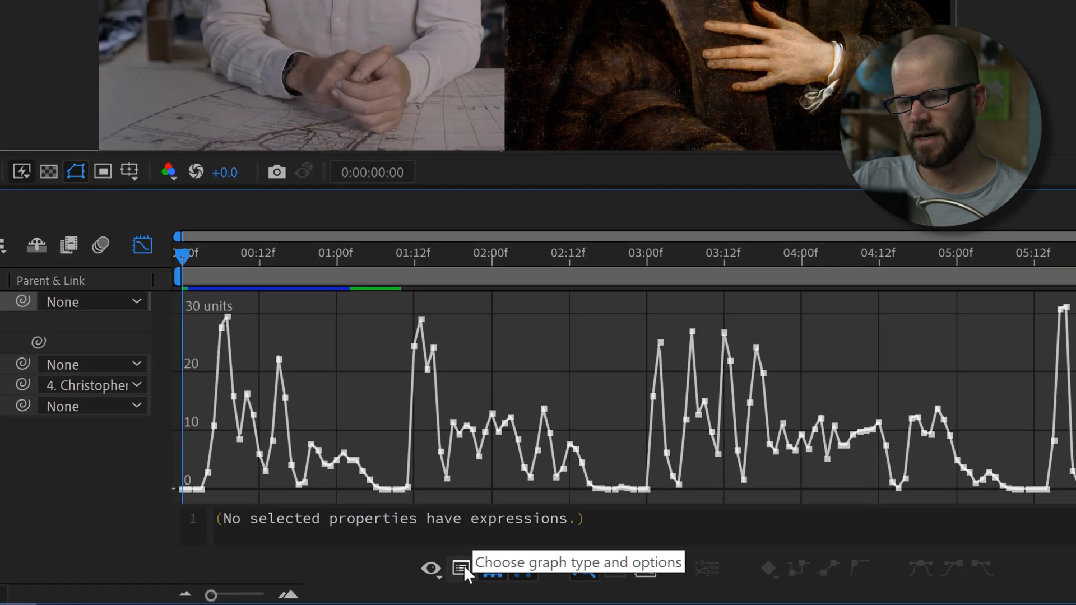
{"action": "left_click", "coordinate": [617, 584]}
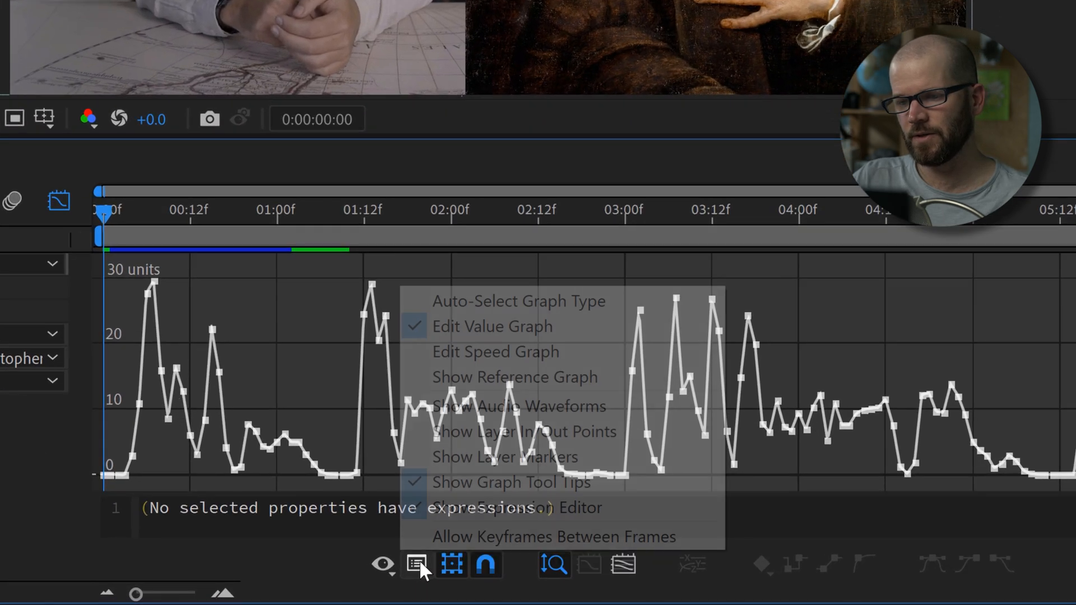
{"action": "left_click", "coordinate": [515, 326]}
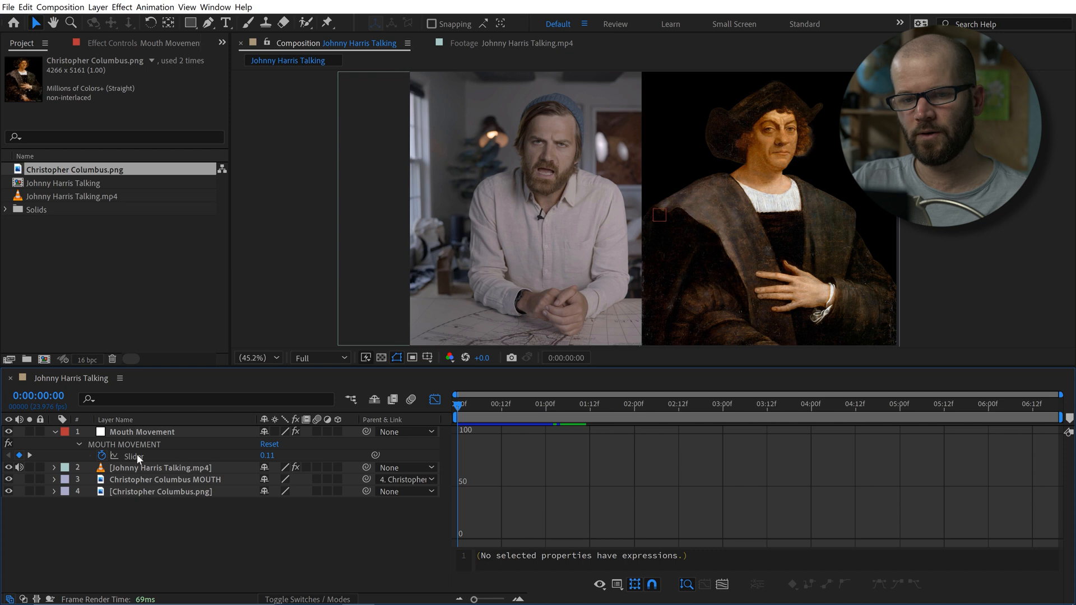
{"action": "left_click", "coordinate": [137, 454]}
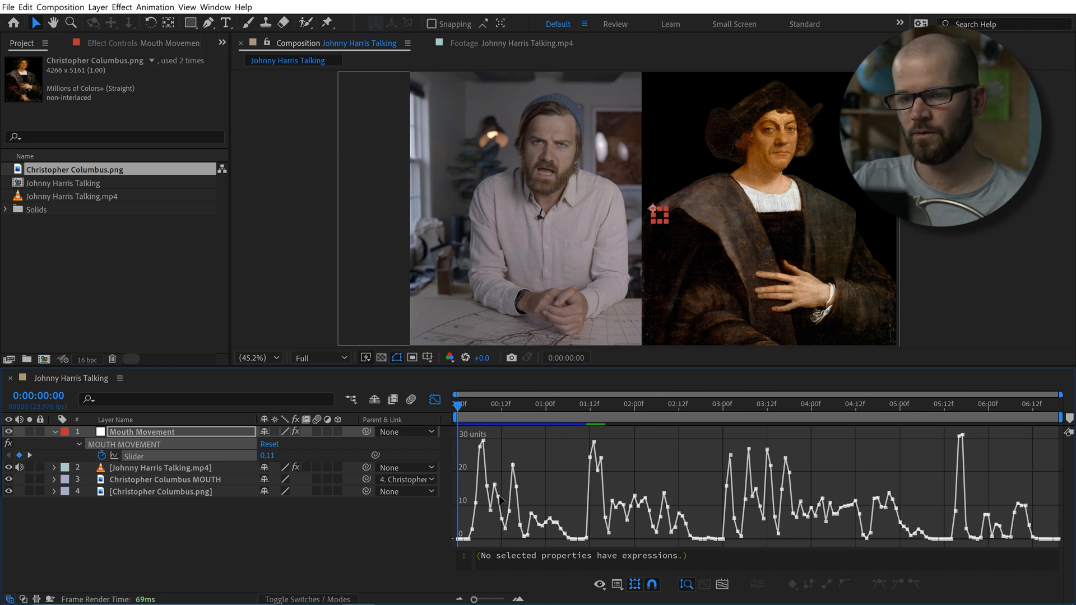
- Separate the Christopher Columbus MOUTH layer's Position into X and Y dimensions
{"action": "left_click", "coordinate": [171, 481]}
{"action": "key", "text": "p"}
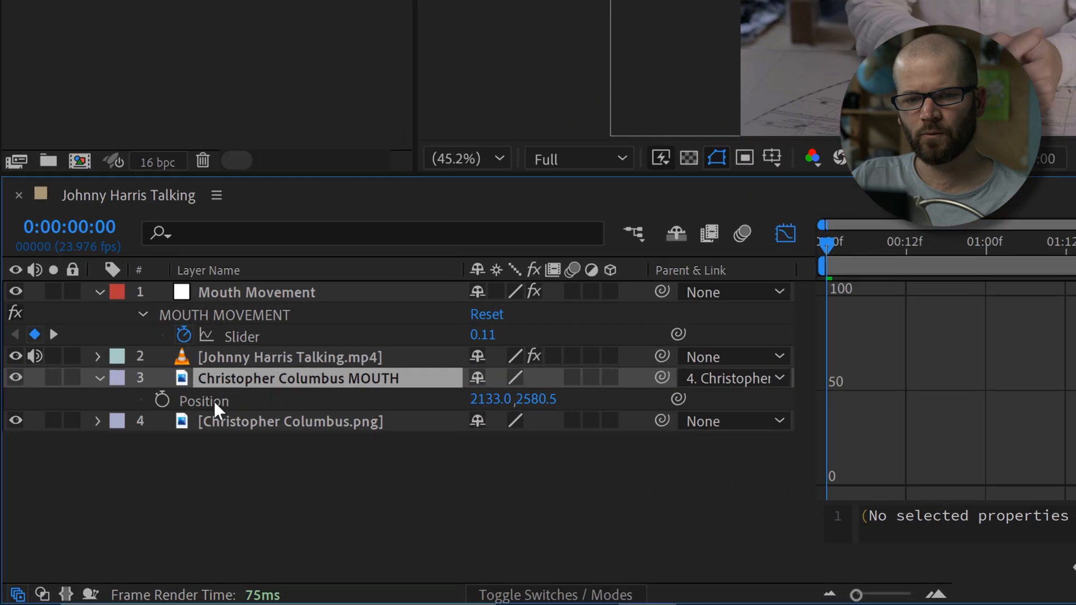
{"action": "right_click", "coordinate": [118, 493]}
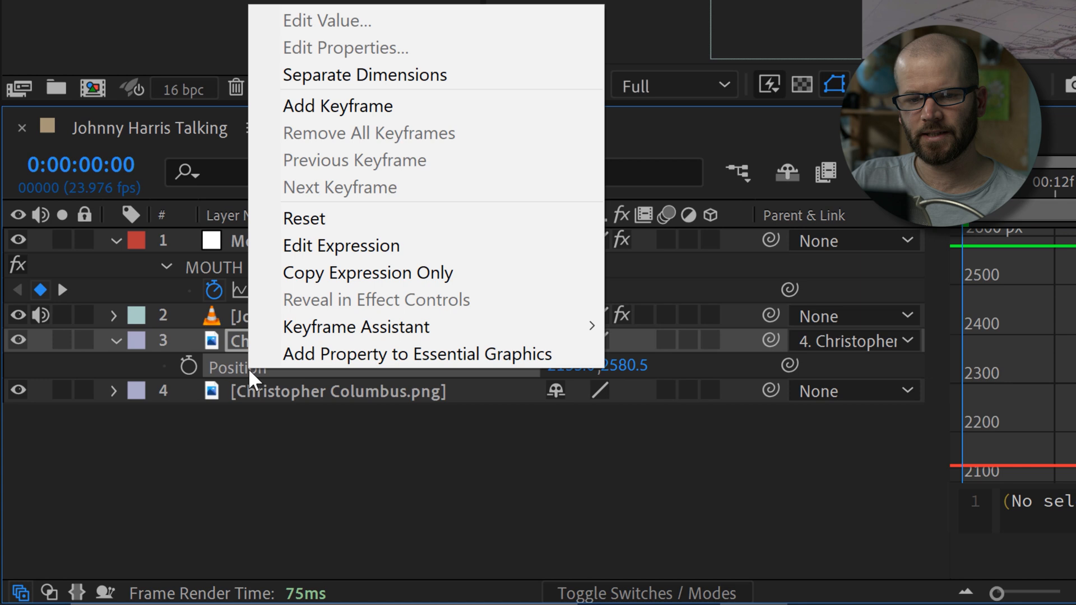
{"action": "left_click", "coordinate": [418, 74]}
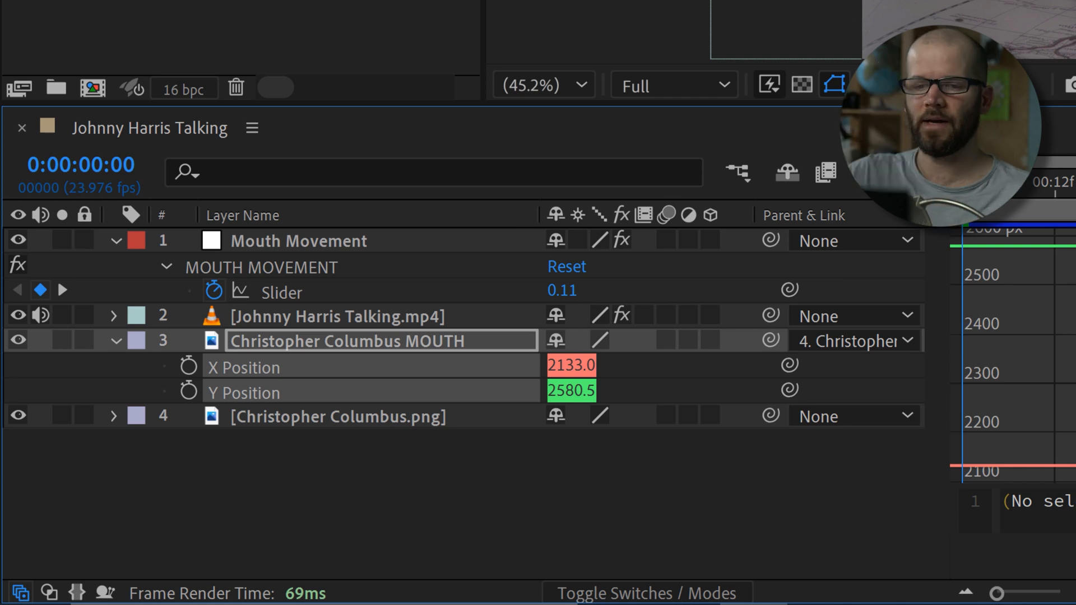
{"action": "left_click", "coordinate": [261, 530]}
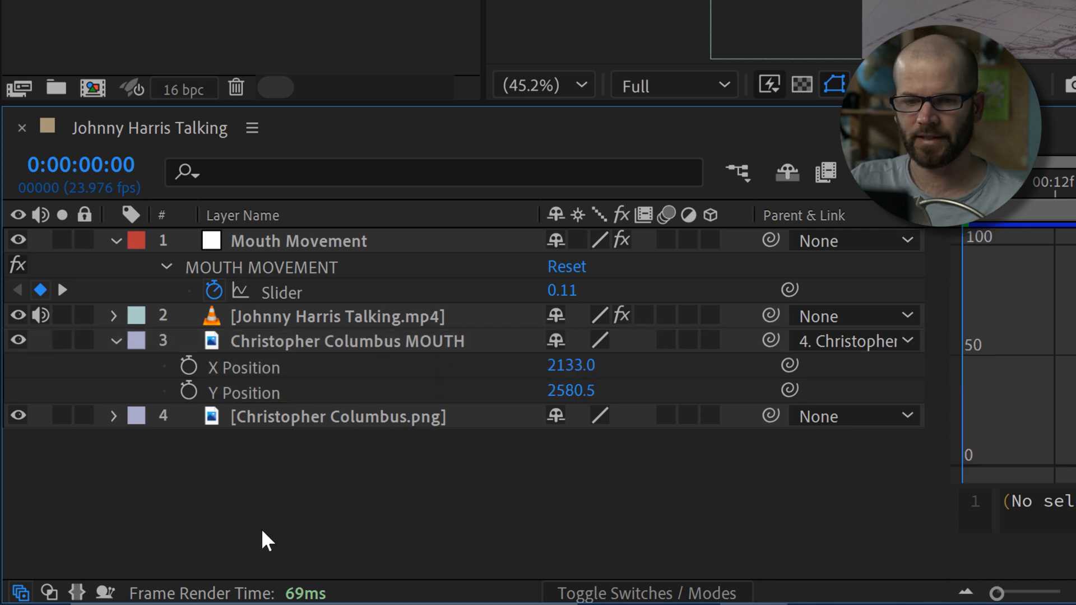
- Show only the MOUTH layer's Y Position and link it by expression to the MOUTH MOVEMENT slider
{"action": "left_click", "coordinate": [270, 392]}
{"action": "key", "text": "s"}
{"action": "key", "text": "s"}
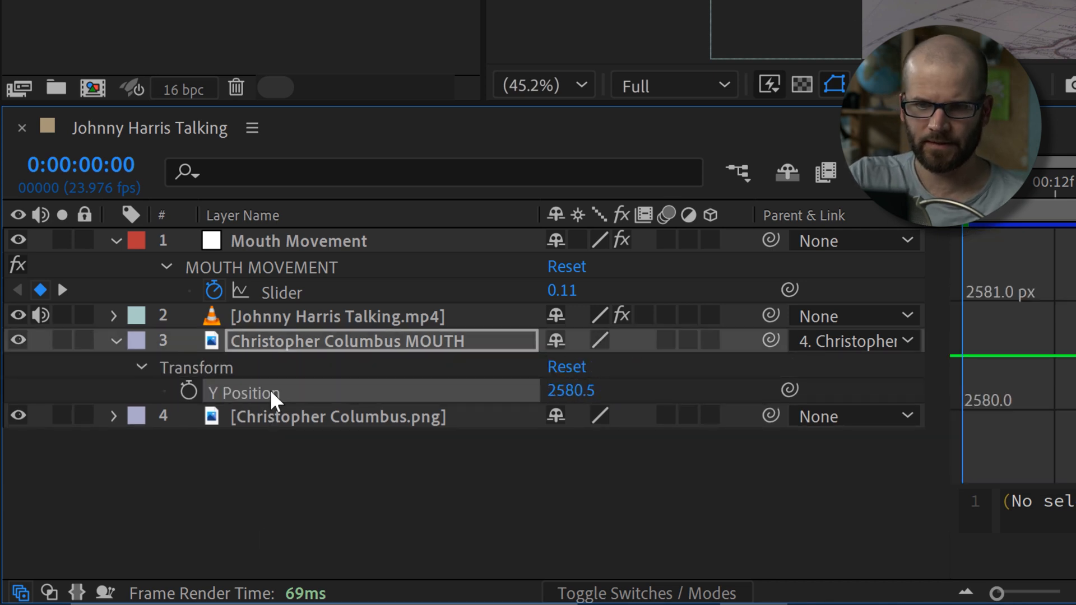
{"action": "left_click", "coordinate": [522, 439]}
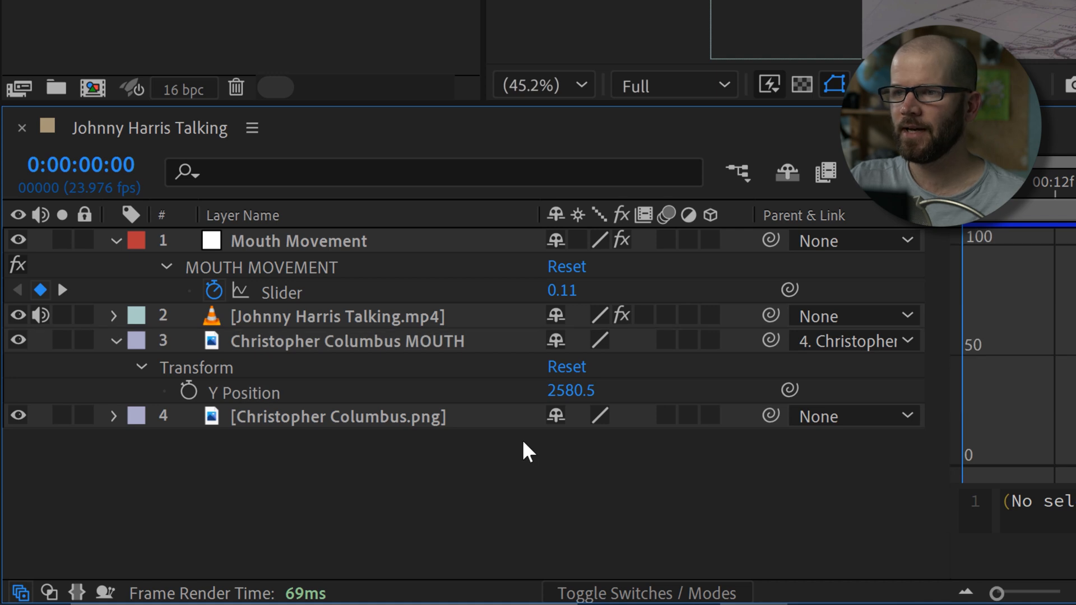
{"action": "left_click_drag", "start_coordinate": [791, 391], "coordinate": [291, 283]}
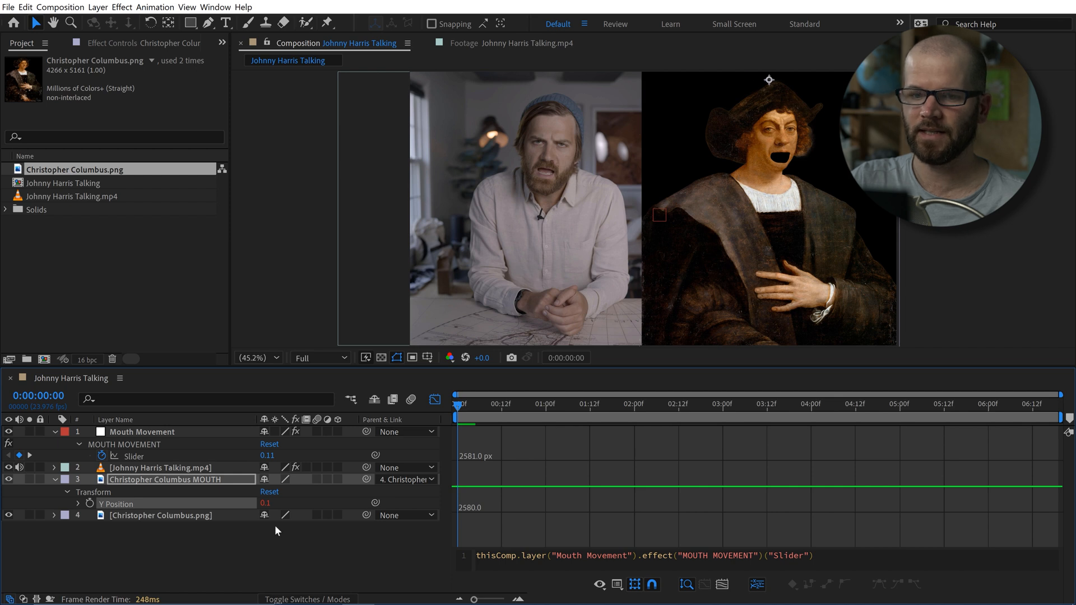
{"action": "left_click", "coordinate": [541, 379]}
{"action": "scroll", "coordinate": [792, 196], "scroll_direction": "down", "scroll_amount": 2}
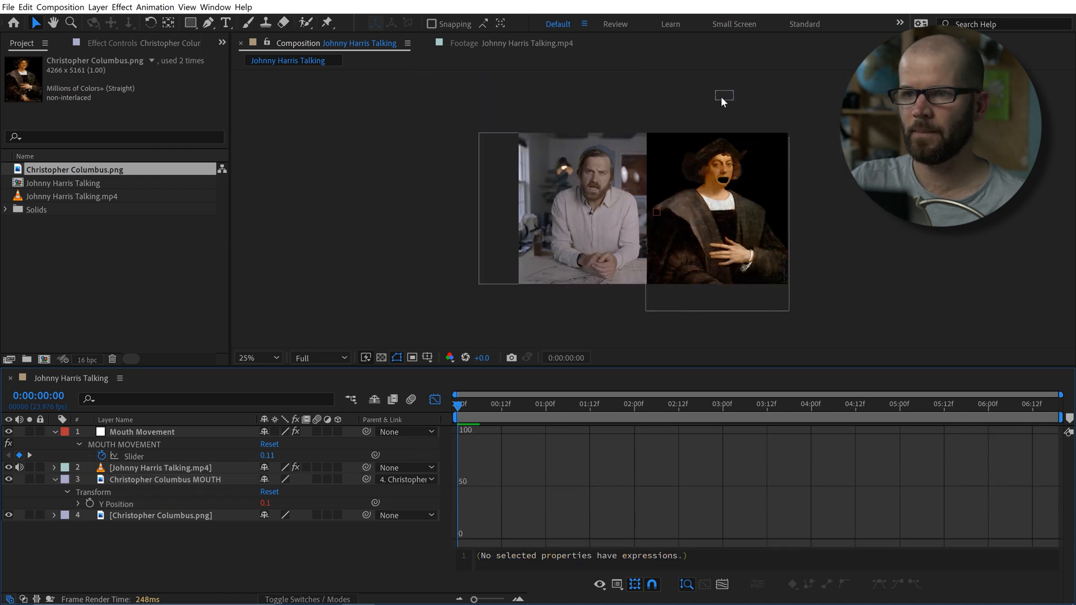
- Leave the Graph Editor and append +value to the end of the MOUTH layer's Y Position expression
{"action": "left_click", "coordinate": [78, 504]}
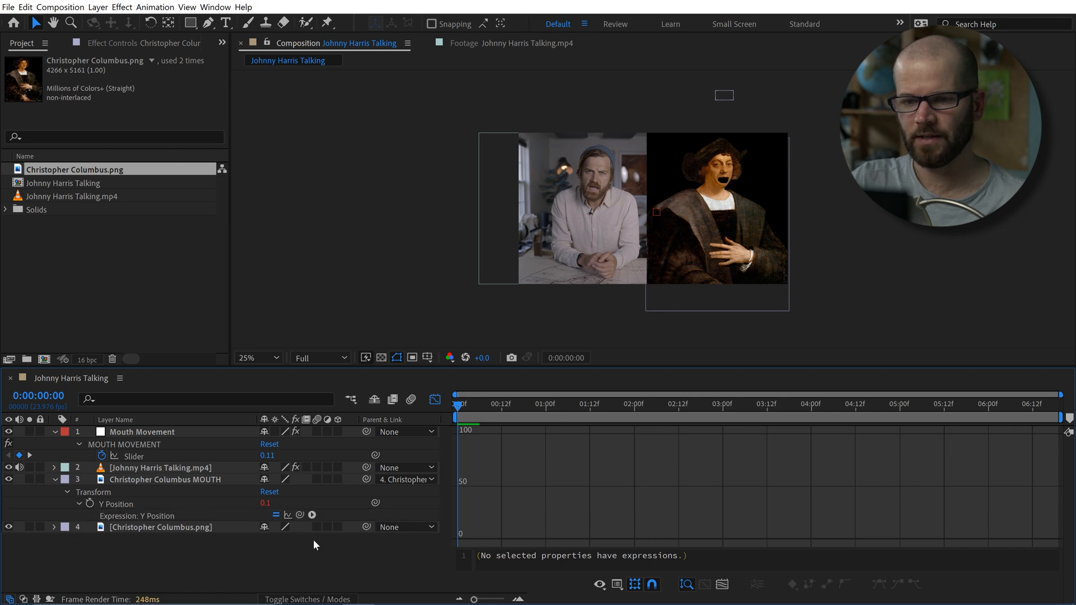
{"action": "left_click", "coordinate": [119, 504]}
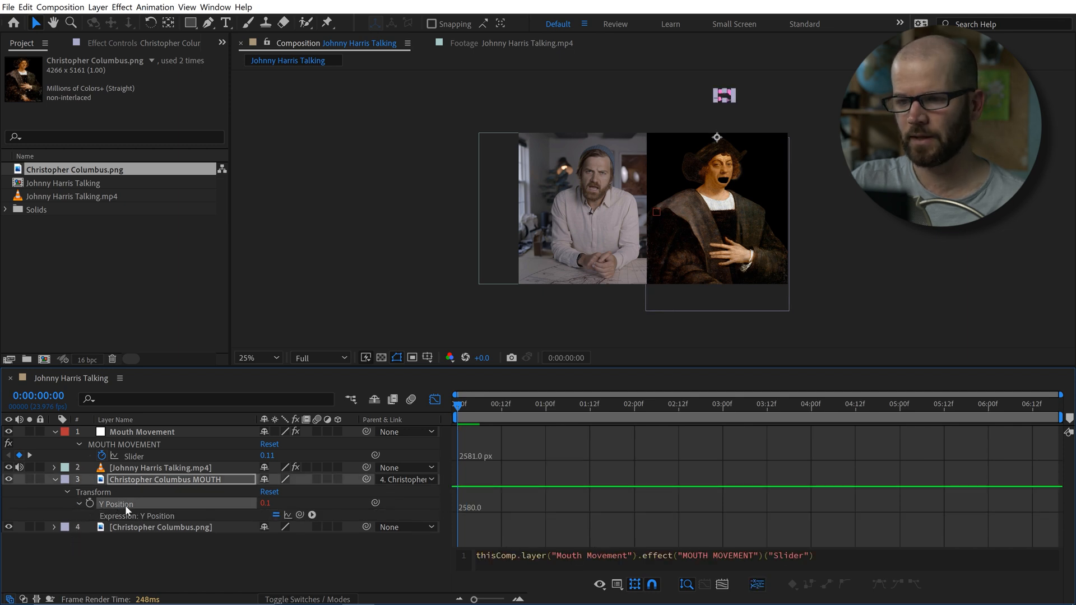
{"action": "left_click", "coordinate": [436, 400]}
{"action": "left_click", "coordinate": [792, 512]}
{"action": "left_click", "coordinate": [795, 517]}
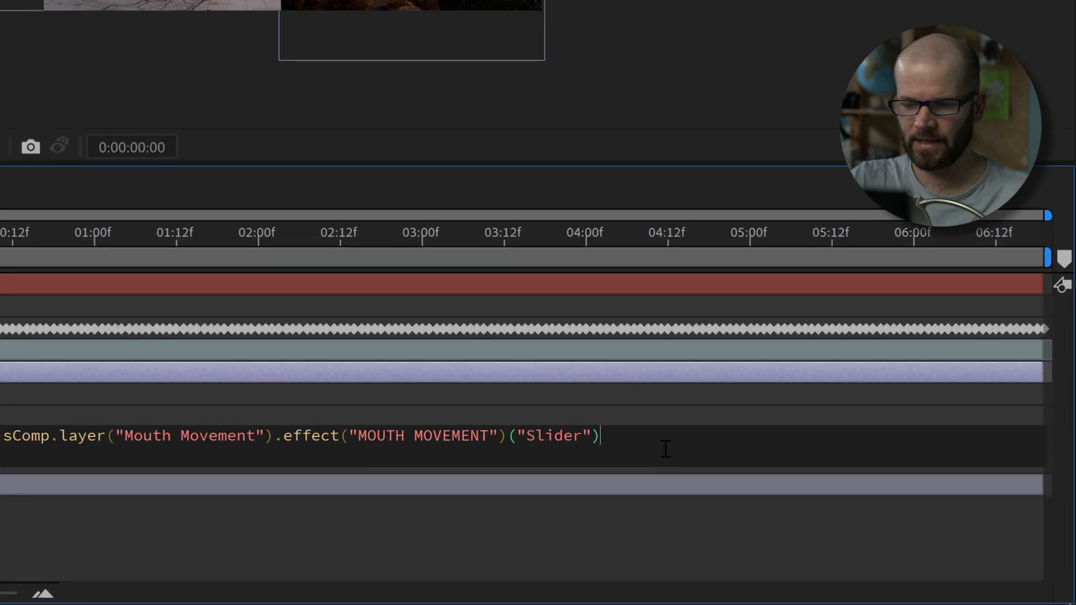
{"action": "type", "text": "+value"}
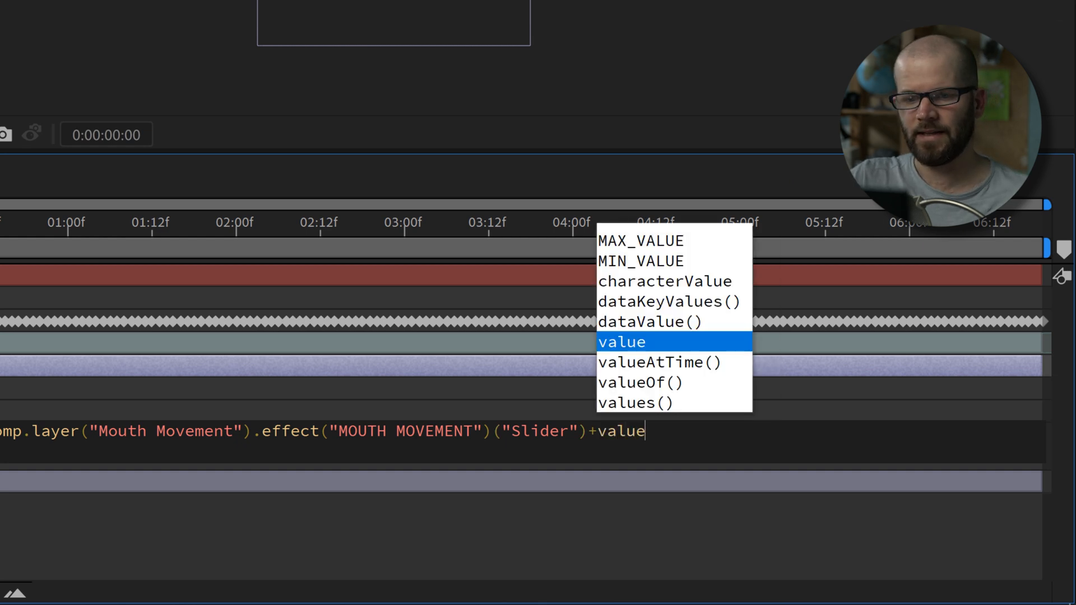
{"action": "left_click", "coordinate": [383, 571]}
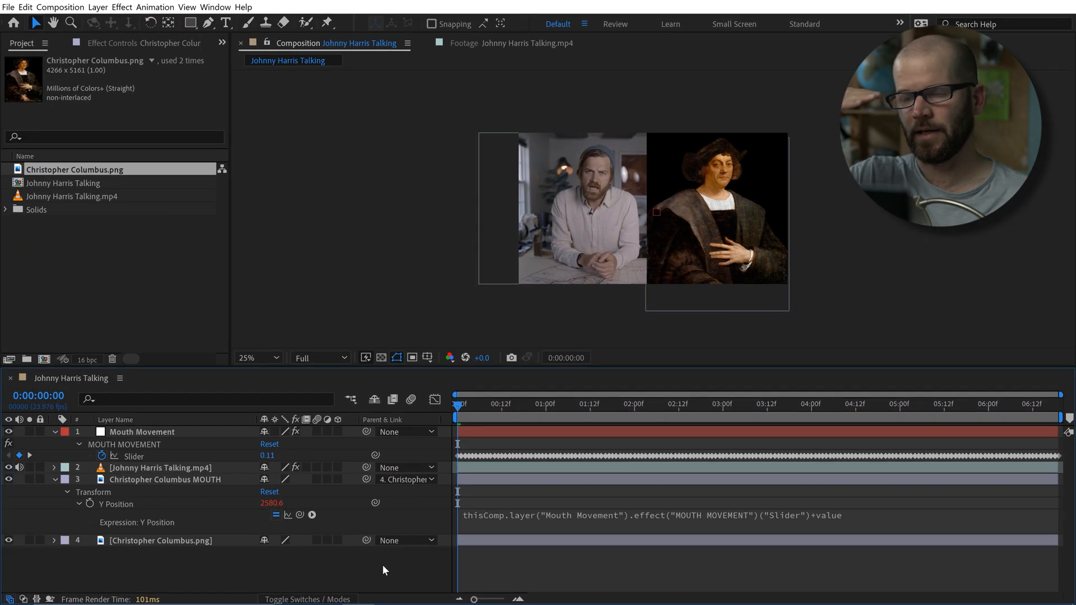
- Show the MOUTH MOVEMENT slider's value graph in the Graph Editor and move to 0:00:00:07 with the portrait's face in close view
{"action": "scroll", "coordinate": [728, 252], "scroll_direction": "up", "scroll_amount": 3}
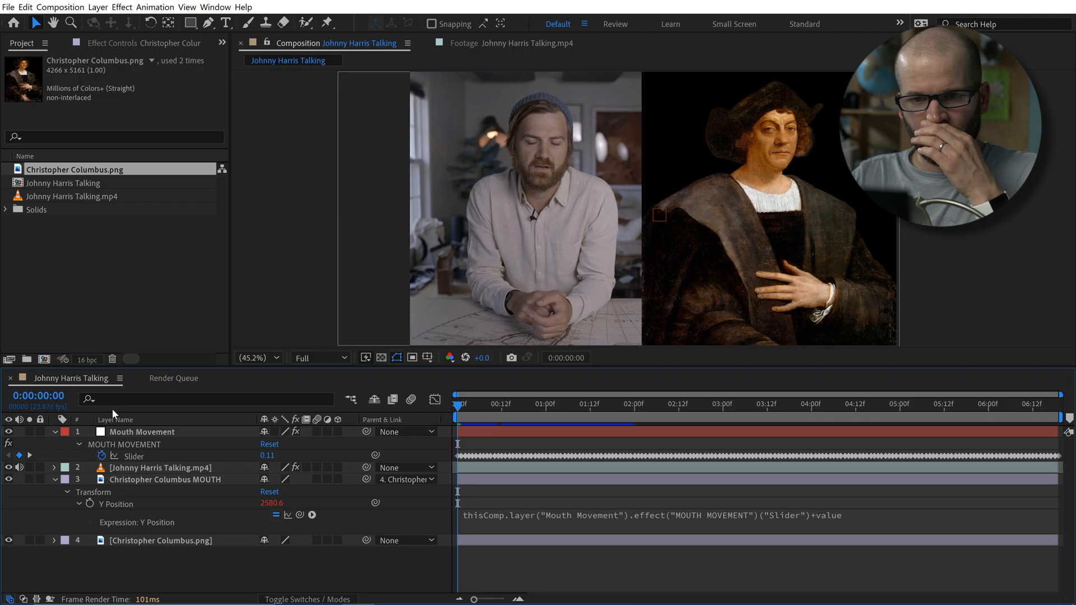
{"action": "left_click", "coordinate": [54, 480]}
{"action": "left_click", "coordinate": [136, 455]}
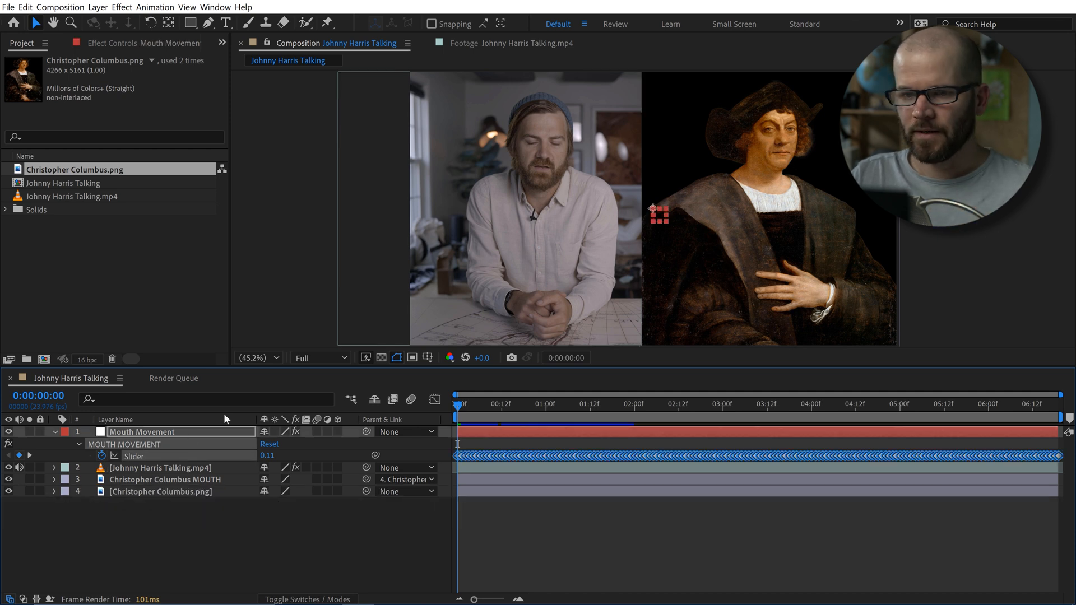
{"action": "left_click", "coordinate": [437, 400]}
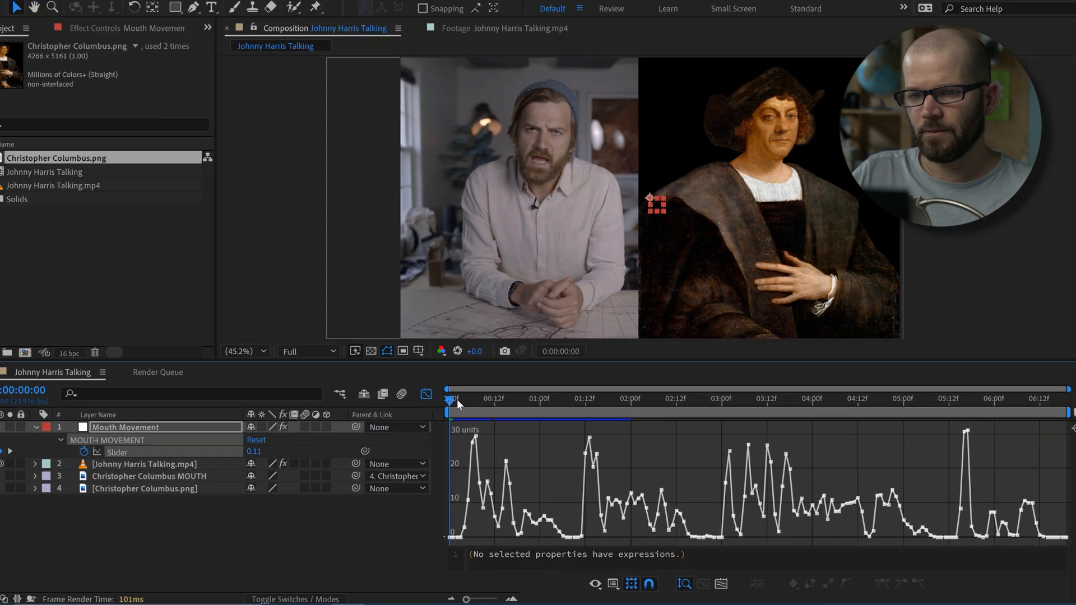
{"action": "left_click_drag", "start_coordinate": [456, 399], "coordinate": [482, 401]}
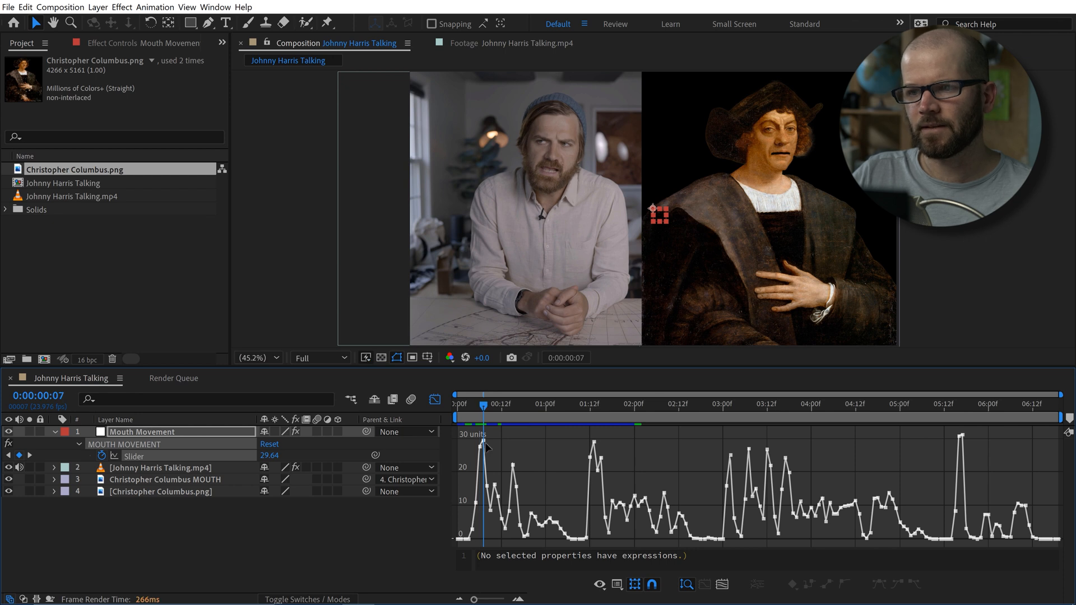
{"action": "scroll", "coordinate": [782, 176], "scroll_direction": "up", "scroll_amount": 1}
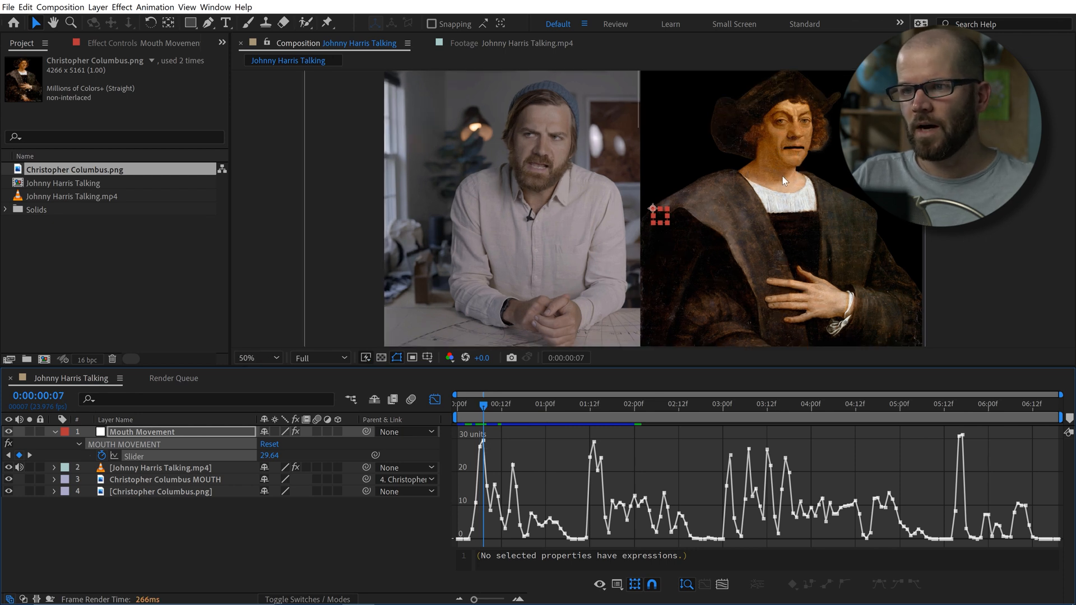
{"action": "scroll", "coordinate": [785, 181], "scroll_direction": "up", "scroll_amount": 1}
{"action": "key", "text": "space"}
{"action": "left_click_drag", "start_coordinate": [804, 179], "coordinate": [527, 298]}
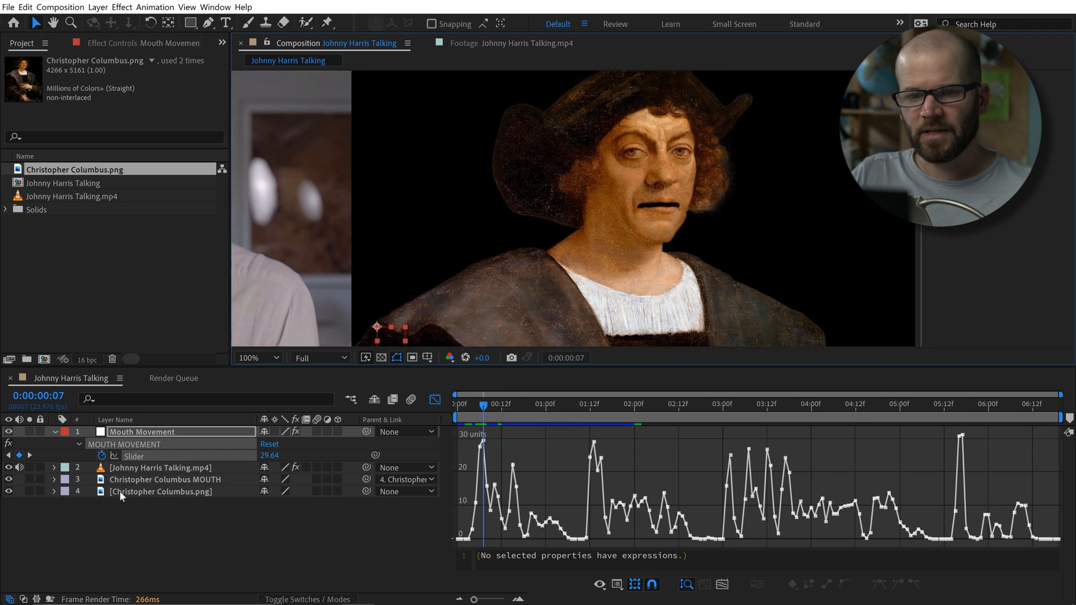
- Select all MOUTH MOVEMENT slider keyframes and stretch their values vertically to about 109 at 0:00:00:07
{"action": "left_click", "coordinate": [133, 461]}
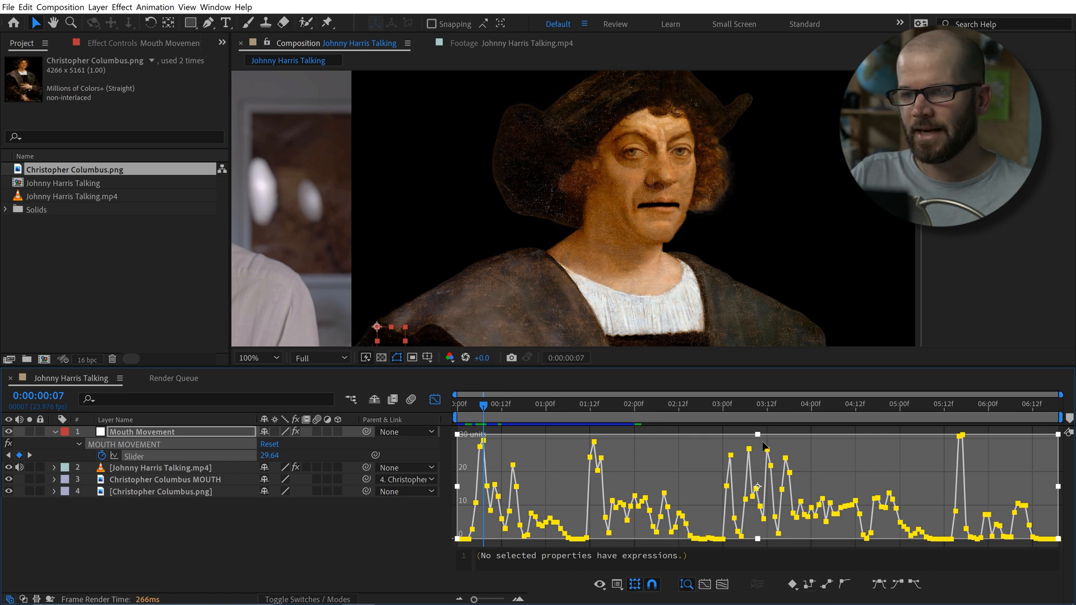
{"action": "left_click_drag", "start_coordinate": [757, 436], "coordinate": [760, 392]}
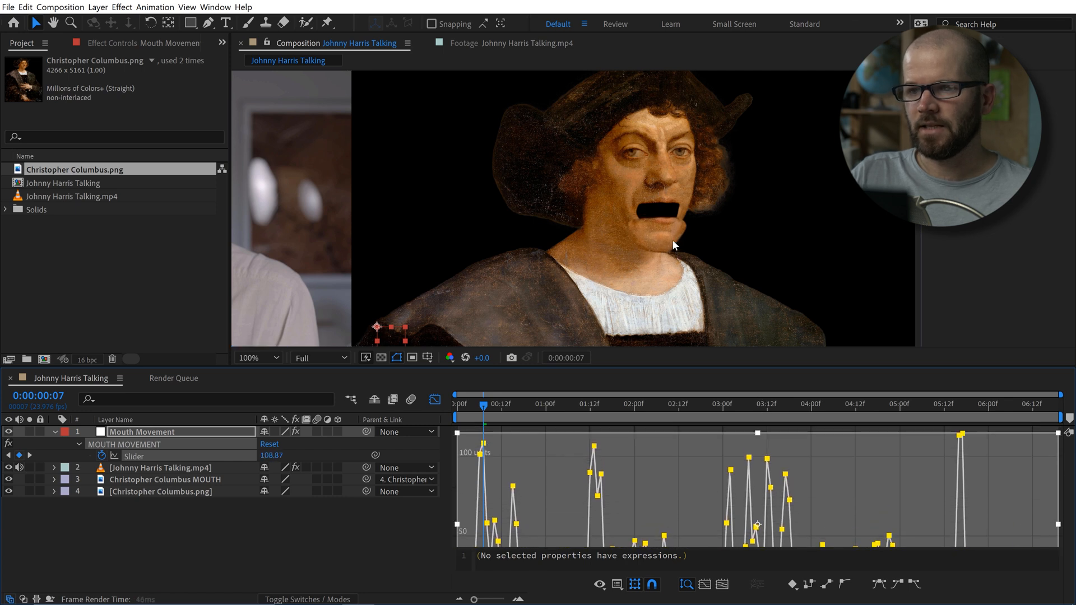
{"action": "left_click_drag", "start_coordinate": [759, 434], "coordinate": [759, 429]}
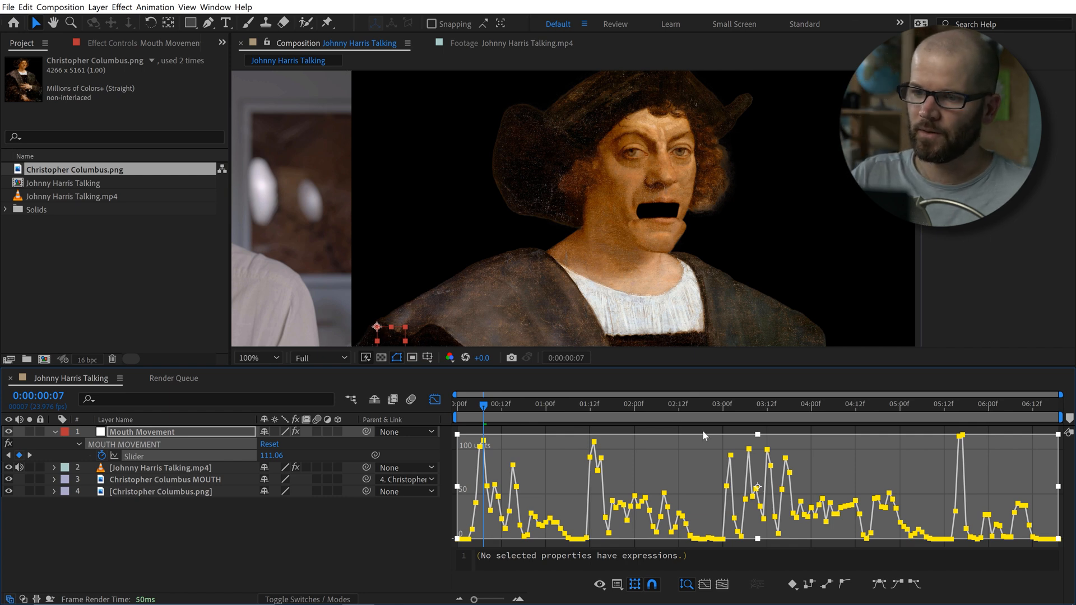
{"action": "left_click_drag", "start_coordinate": [758, 436], "coordinate": [758, 431]}
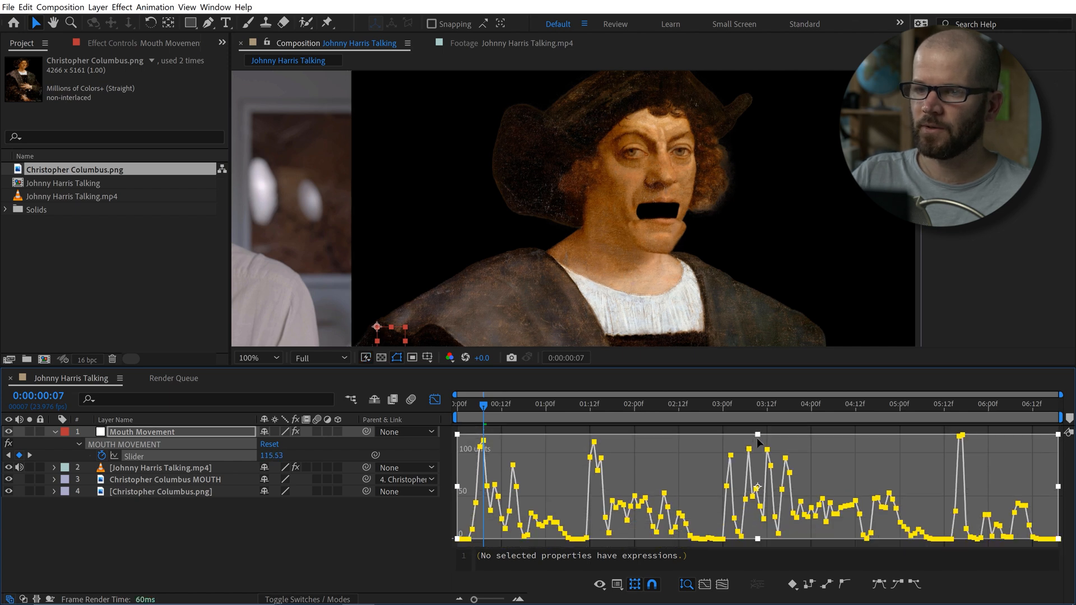
{"action": "left_click_drag", "start_coordinate": [758, 435], "coordinate": [762, 444]}
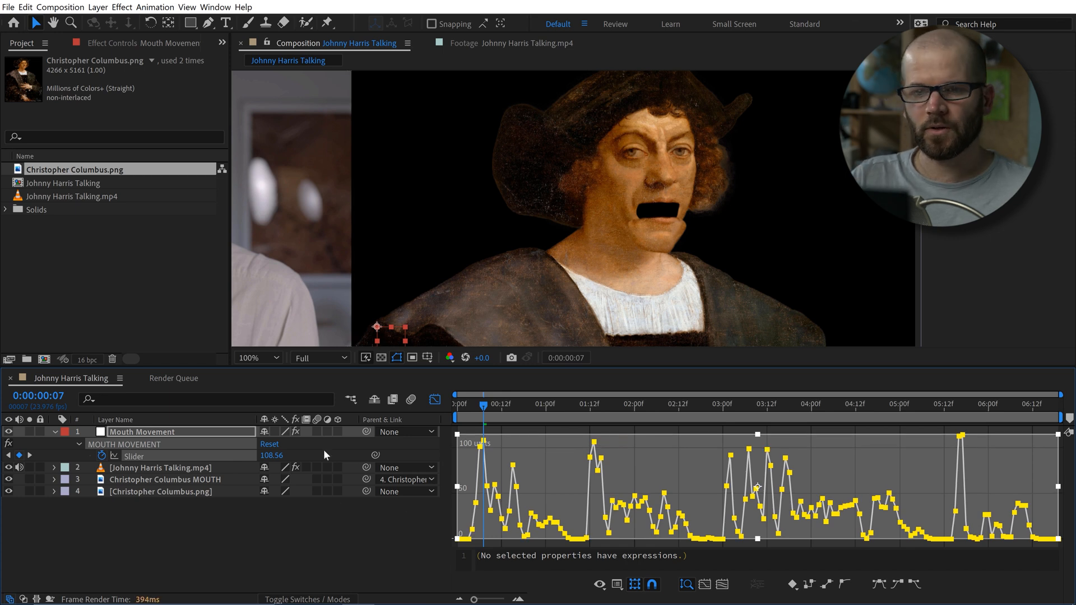
- Turn on motion blur for the Christopher Columbus MOUTH layer and enable motion blur for the composition
{"action": "left_click", "coordinate": [169, 480]}
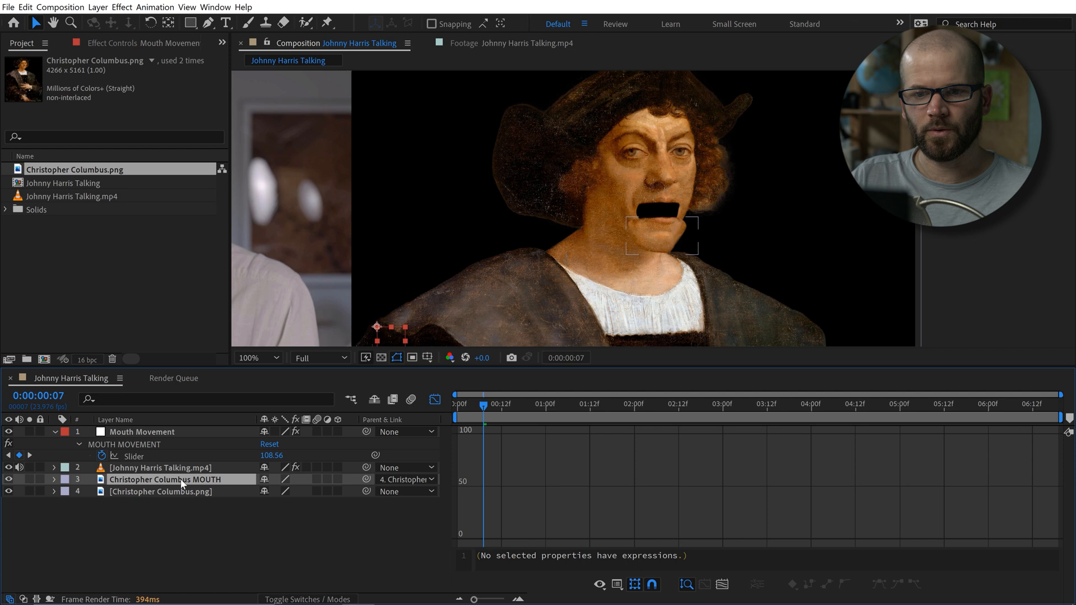
{"action": "left_click", "coordinate": [318, 478]}
{"action": "left_click", "coordinate": [318, 519]}
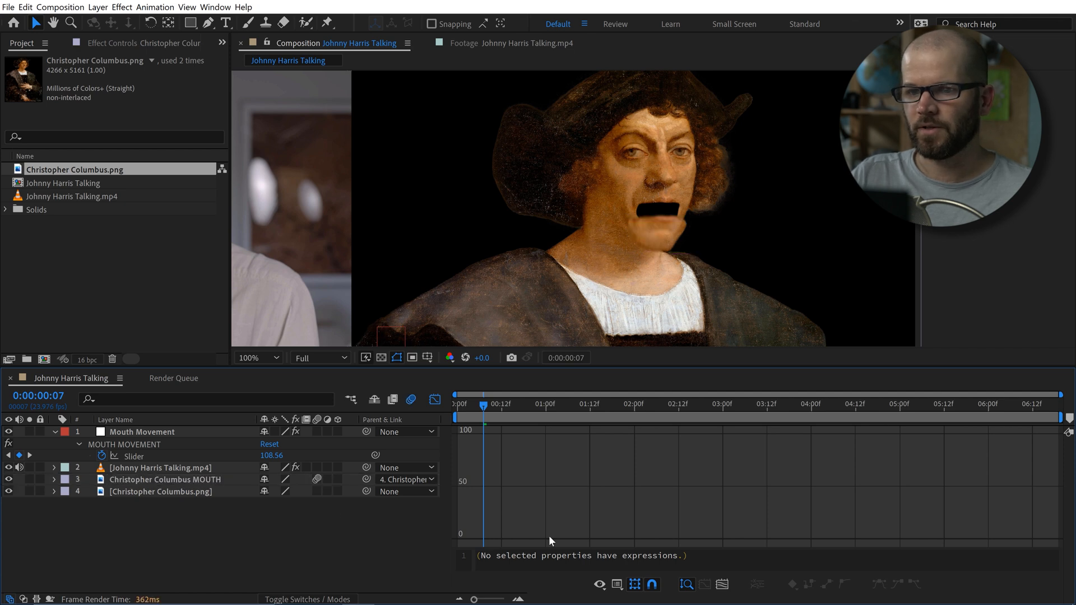
{"action": "left_click", "coordinate": [69, 9]}
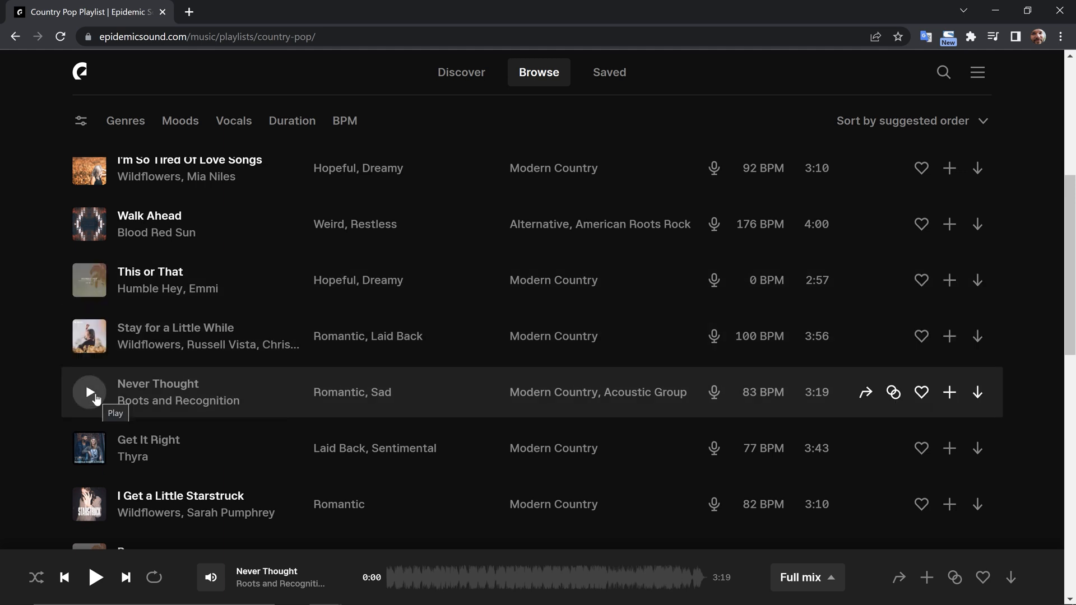
- Switch to the Epidemic Sound Country Pop playlist in the browser, preview the track Never Thought and download it
{"action": "left_click", "coordinate": [89, 392]}
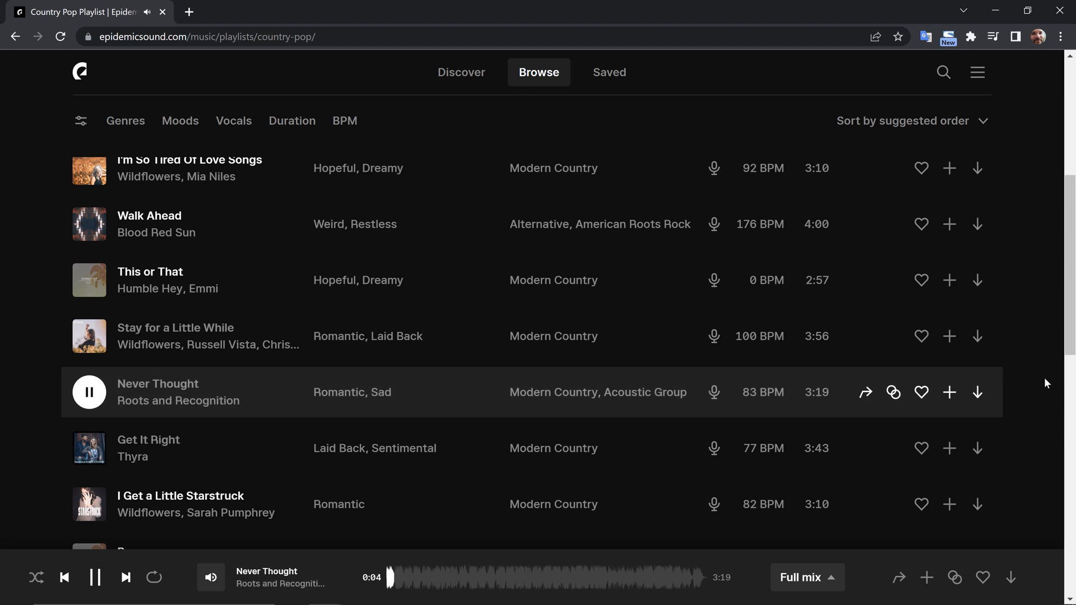
{"action": "key", "text": "space"}
{"action": "left_click", "coordinate": [978, 393]}
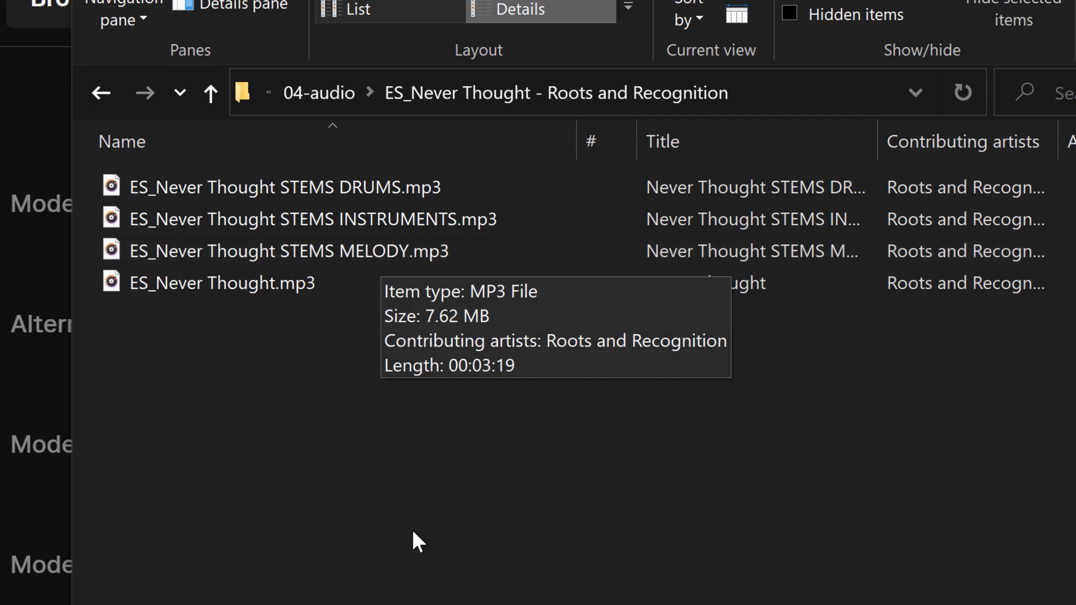
- Switch to After Effects, add ES_Never Thought STEMS MELODY.mp3 to the Columbus Country Singer composition and convert its audio to keyframes
{"action": "key", "text": "alt+Tab"}
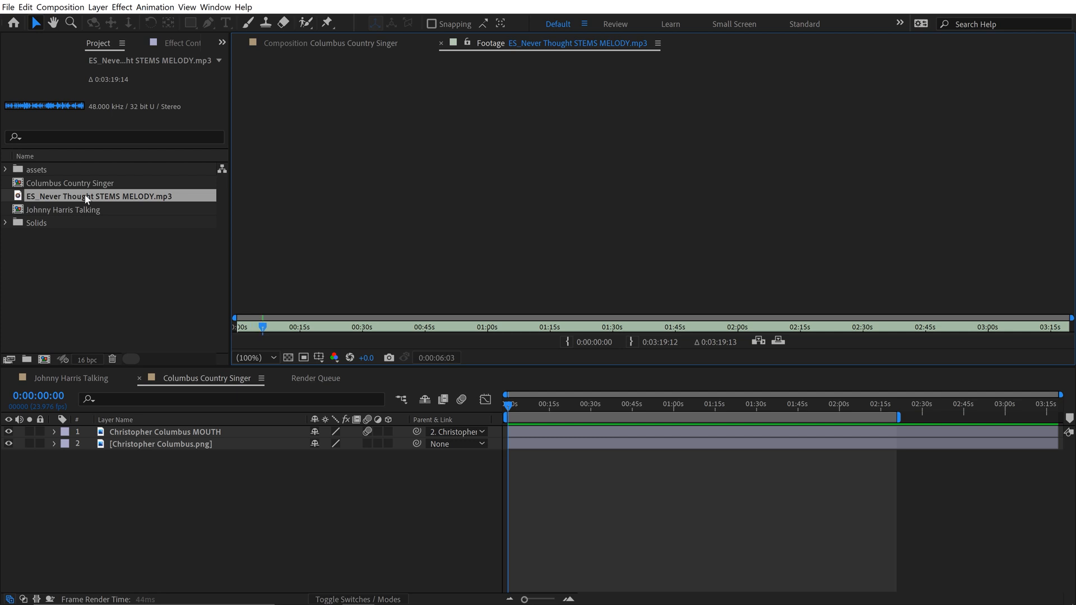
{"action": "left_click_drag", "start_coordinate": [87, 198], "coordinate": [209, 530]}
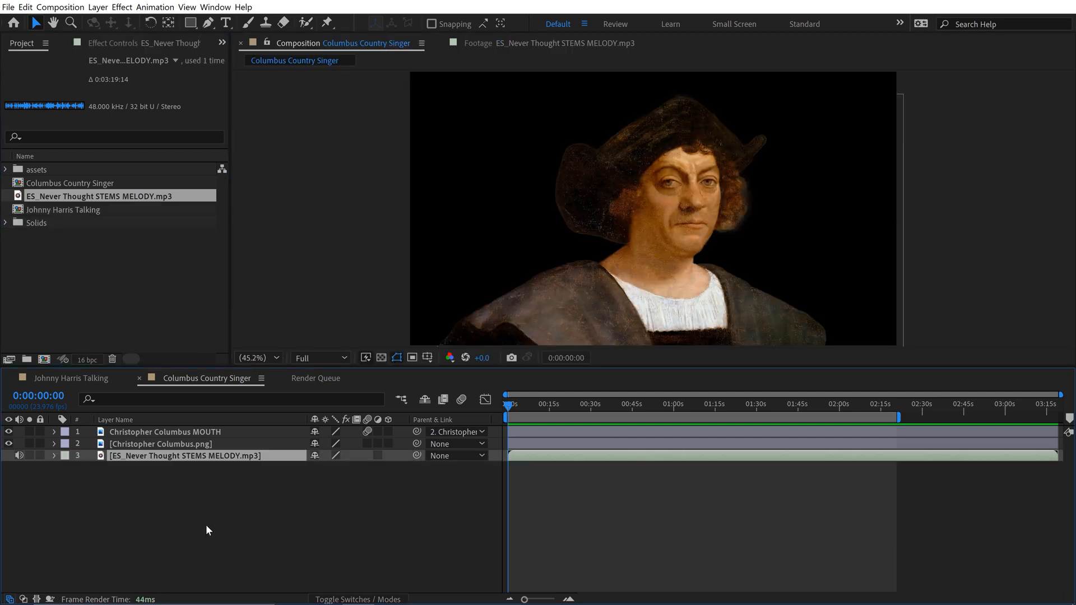
{"action": "right_click", "coordinate": [155, 458]}
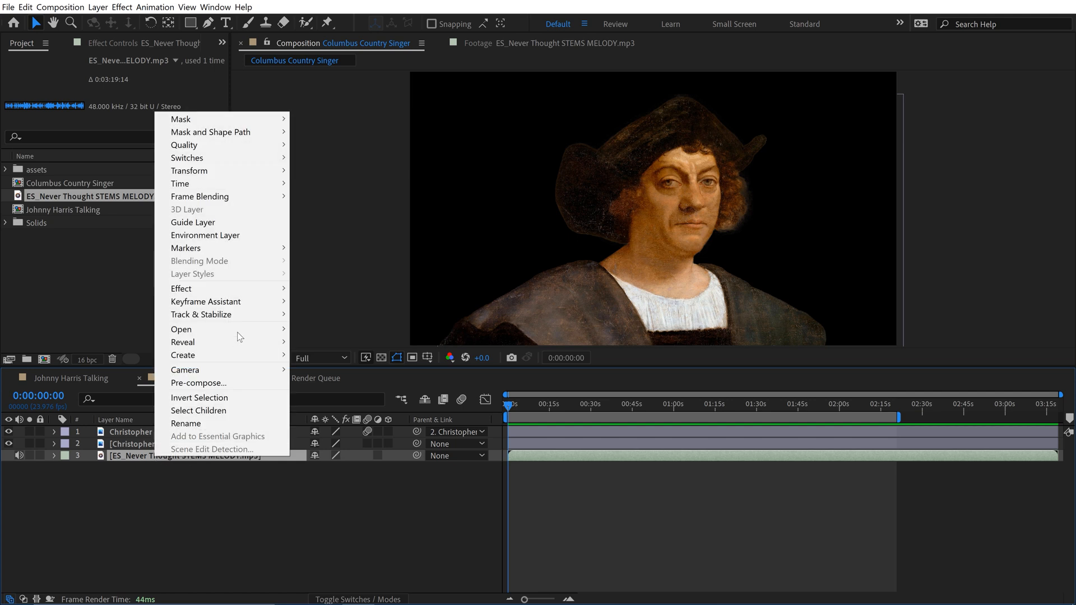
{"action": "mouse_move", "coordinate": [231, 303]}
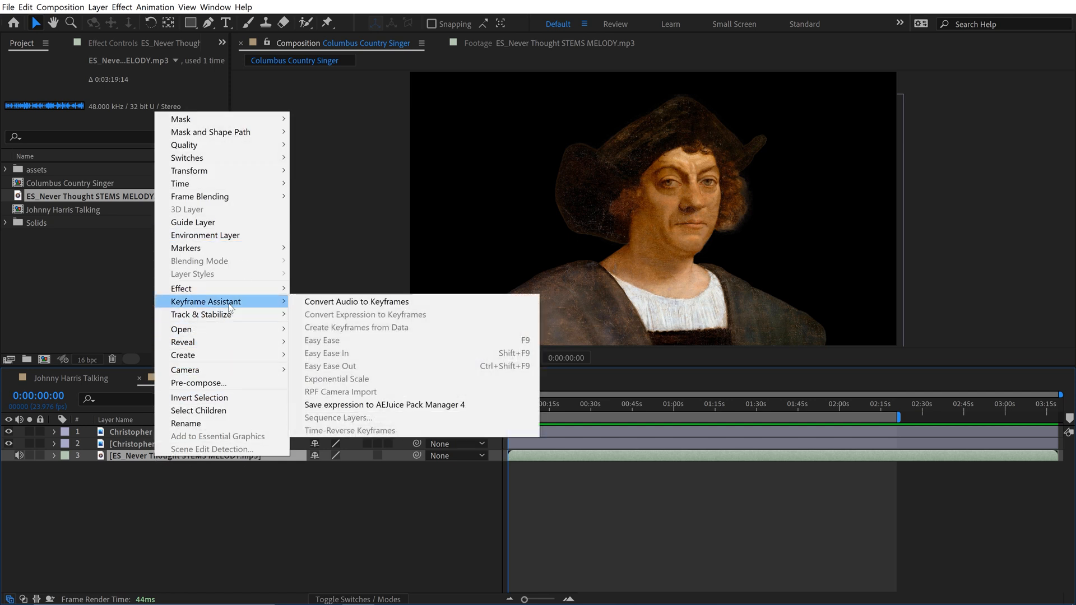
{"action": "left_click", "coordinate": [348, 303]}
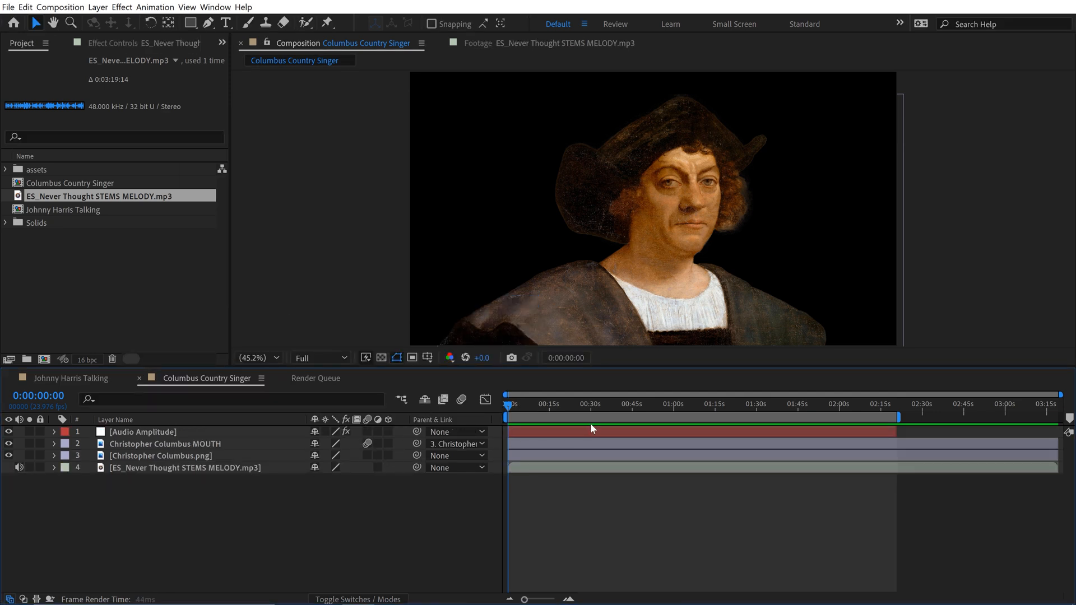
- Reveal the Audio Amplitude layer's keyframed properties and delete the Left Channel and Right Channel effects
{"action": "key", "text": "u"}
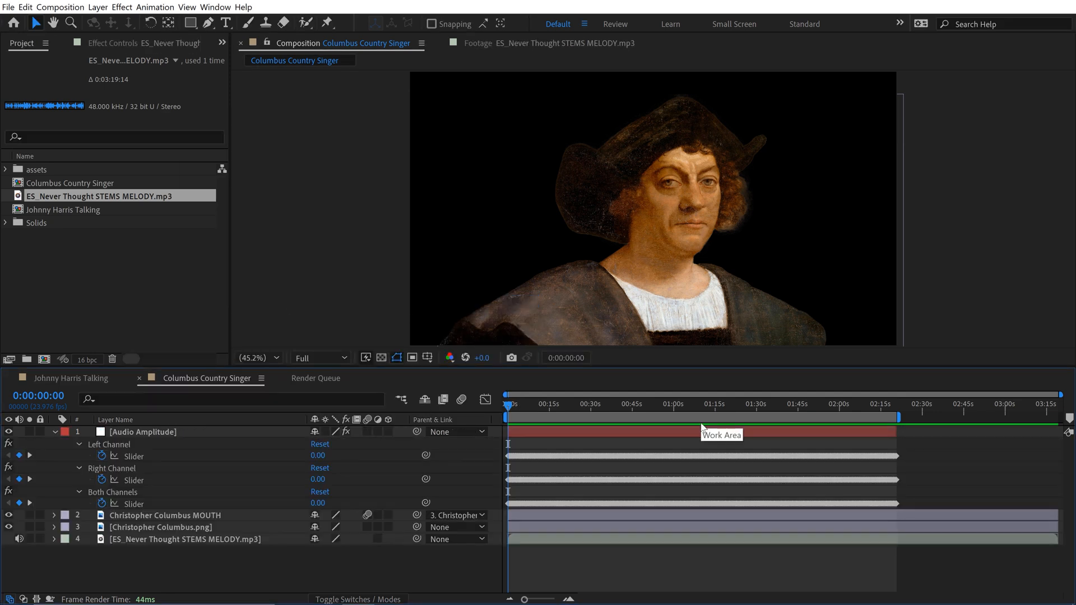
{"action": "left_click", "coordinate": [132, 455]}
{"action": "left_click", "coordinate": [128, 469]}
{"action": "key", "text": "Delete"}
- Link the MOUTH layer's Y Position to the Both Channels slider by expression and append +value to the expression
{"action": "left_click", "coordinate": [263, 469]}
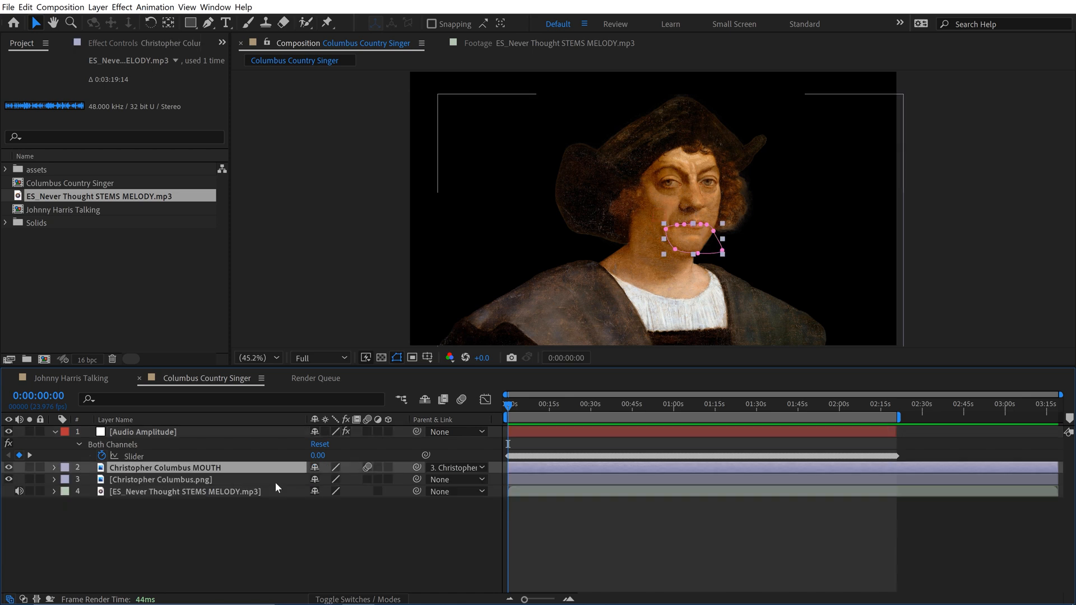
{"action": "key", "text": "p"}
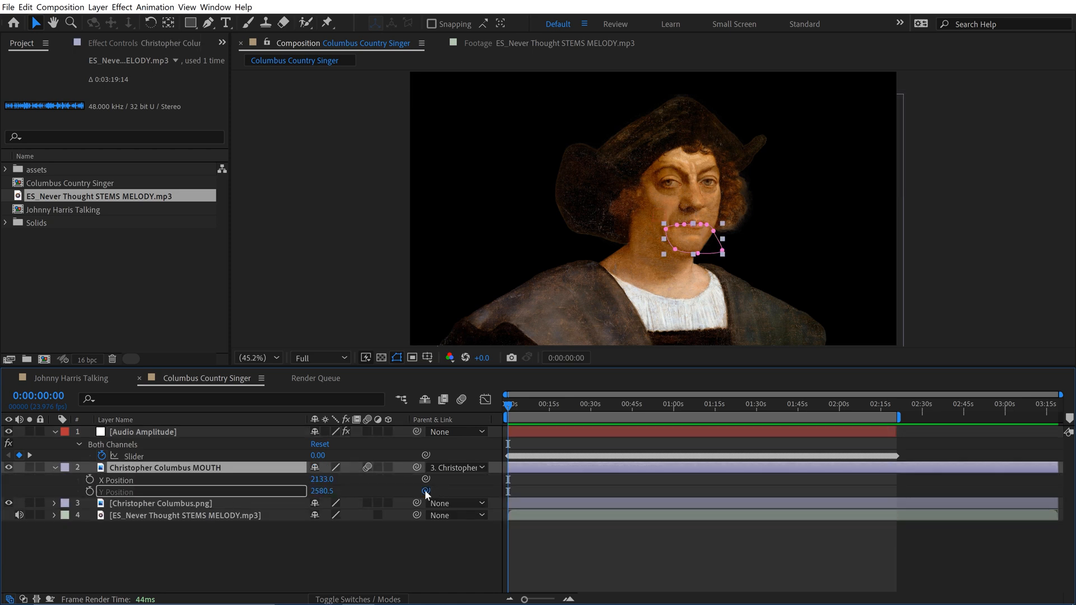
{"action": "left_click_drag", "start_coordinate": [425, 490], "coordinate": [162, 457]}
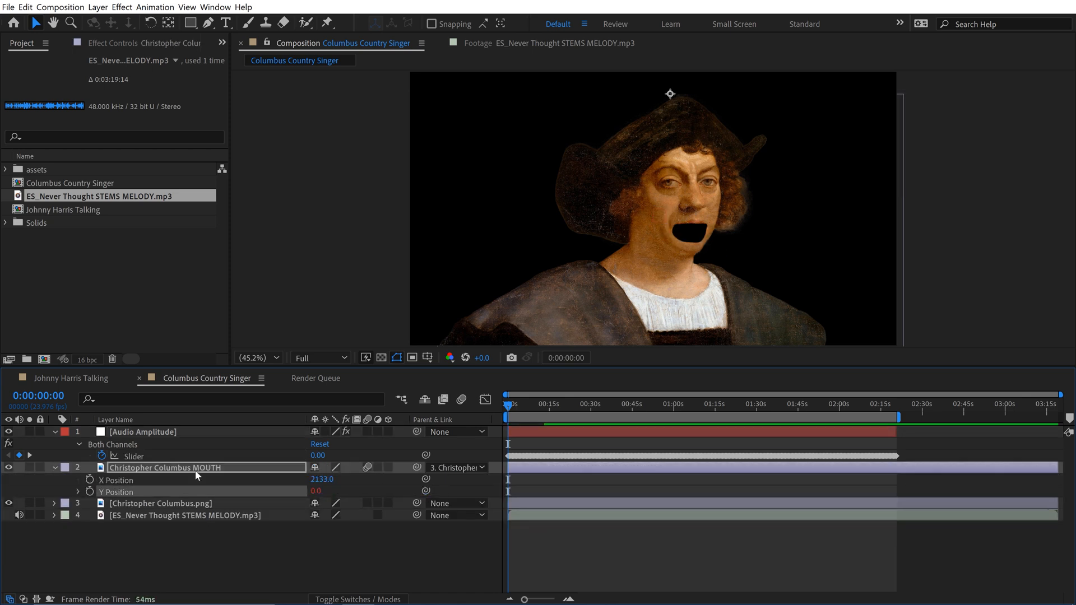
{"action": "left_click", "coordinate": [78, 491]}
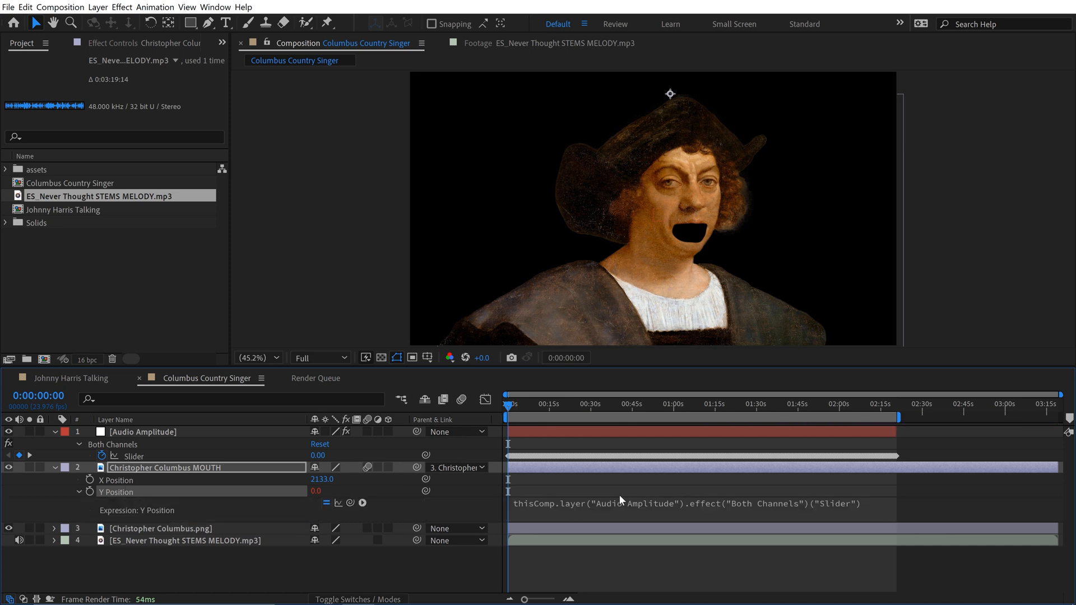
{"action": "left_click", "coordinate": [761, 499]}
{"action": "left_click", "coordinate": [873, 502]}
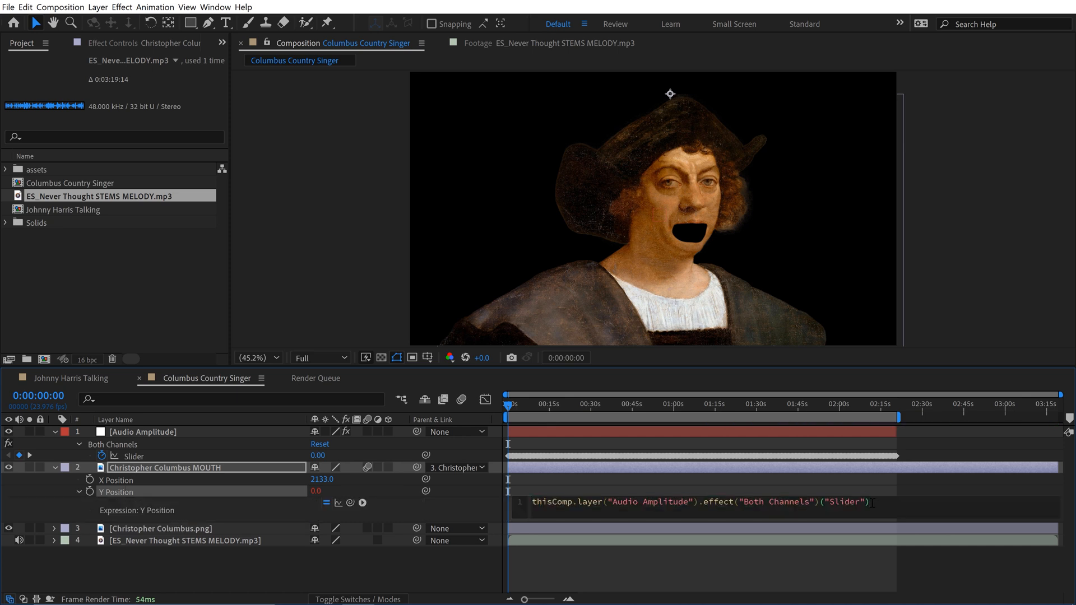
{"action": "type", "text": "+value"}
- Scale up all Both Channels slider keyframe values in the Graph Editor so the mouth opens wider
{"action": "left_click", "coordinate": [133, 457]}
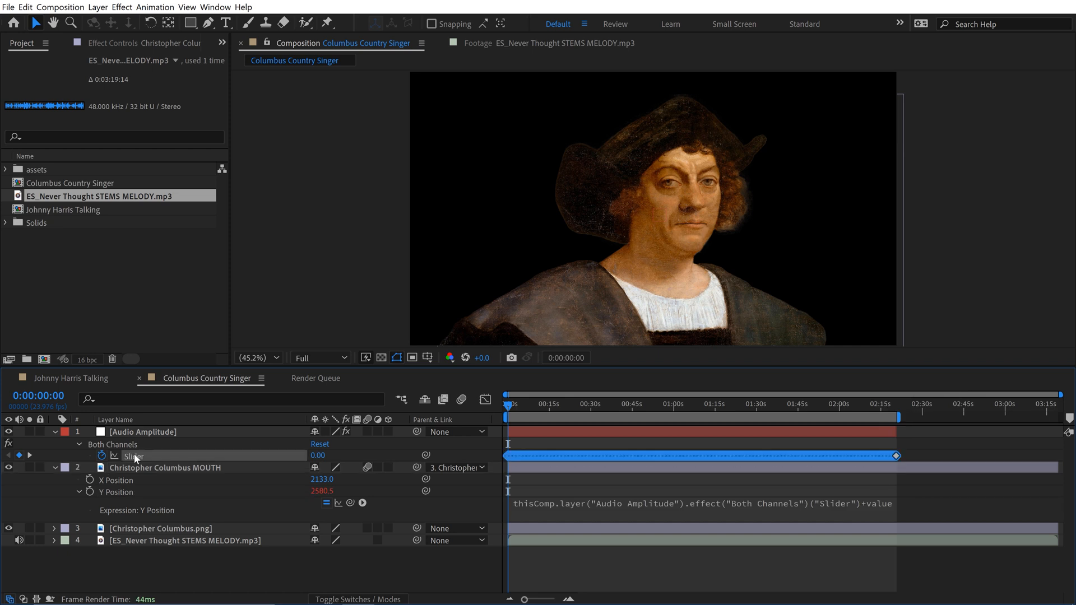
{"action": "left_click", "coordinate": [484, 400]}
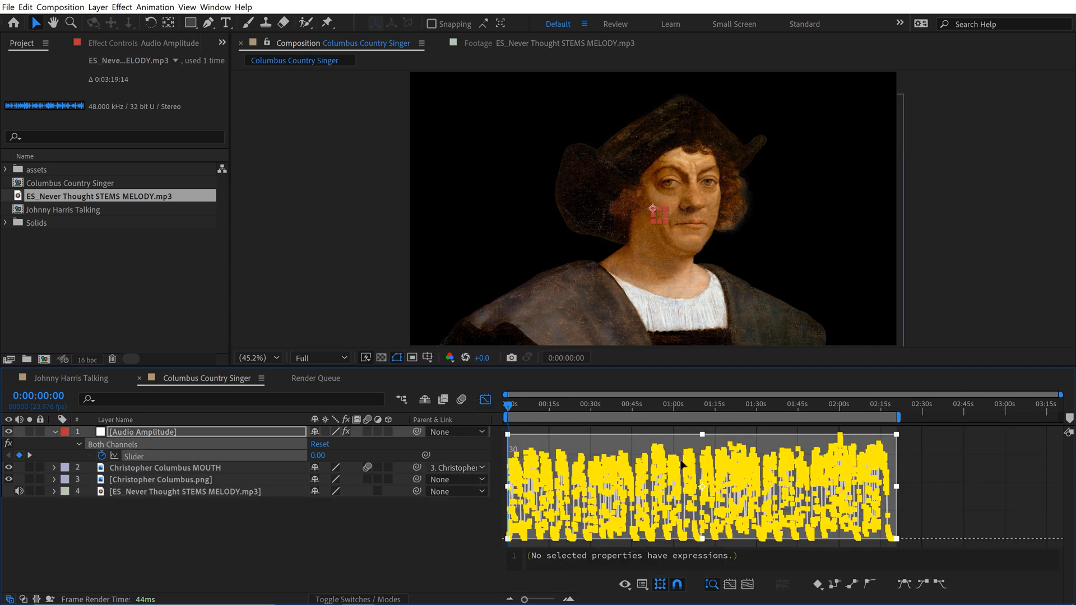
{"action": "left_click_drag", "start_coordinate": [703, 421], "coordinate": [708, 449]}
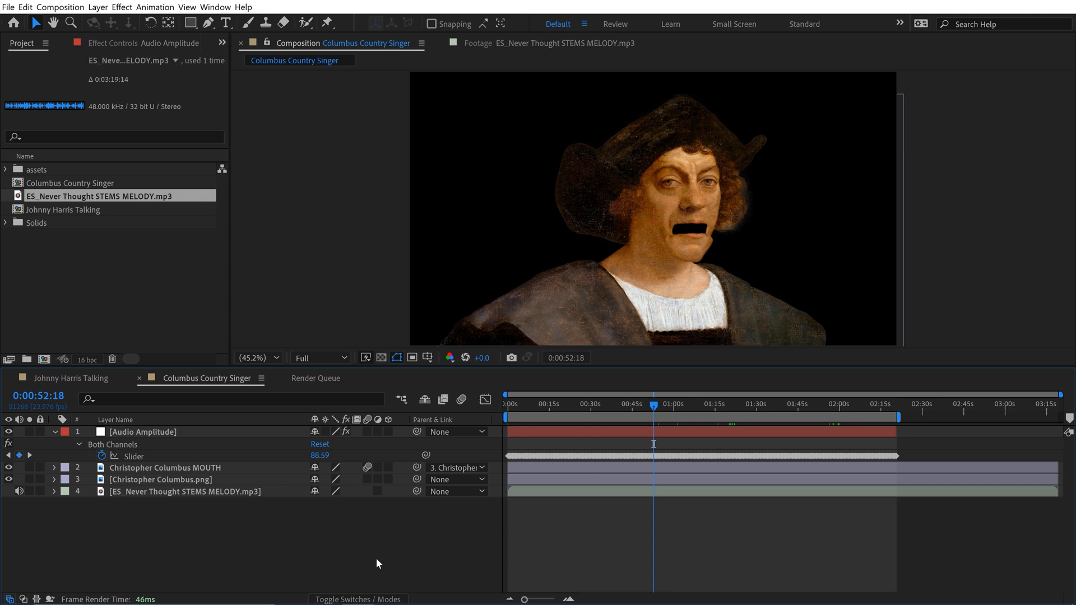
- Add the Columbus Country Singer composition to the render queue
{"action": "left_click", "coordinate": [61, 7]}
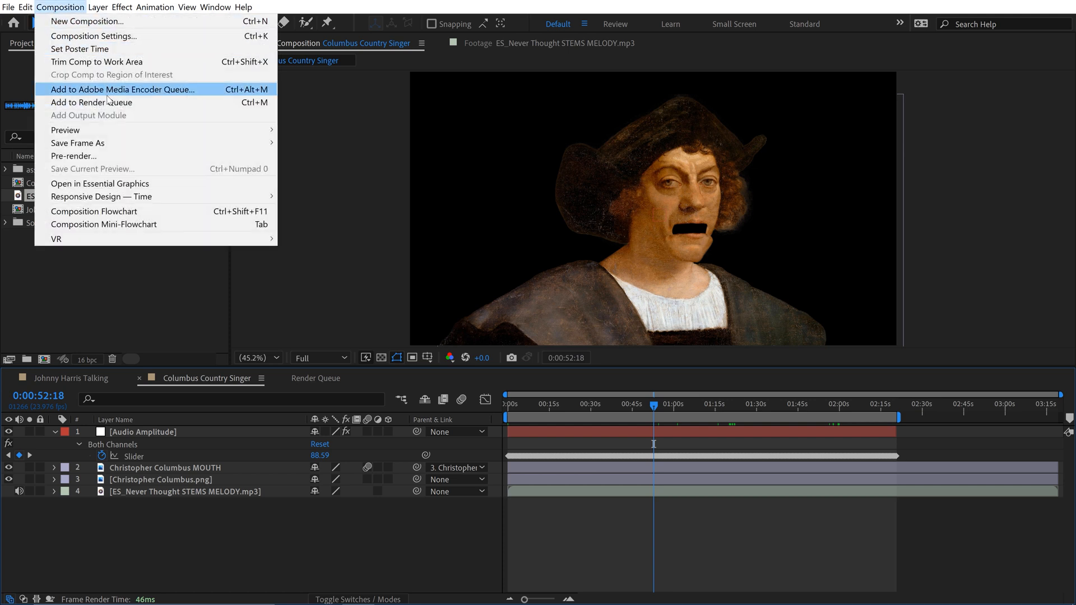
{"action": "left_click", "coordinate": [90, 102]}
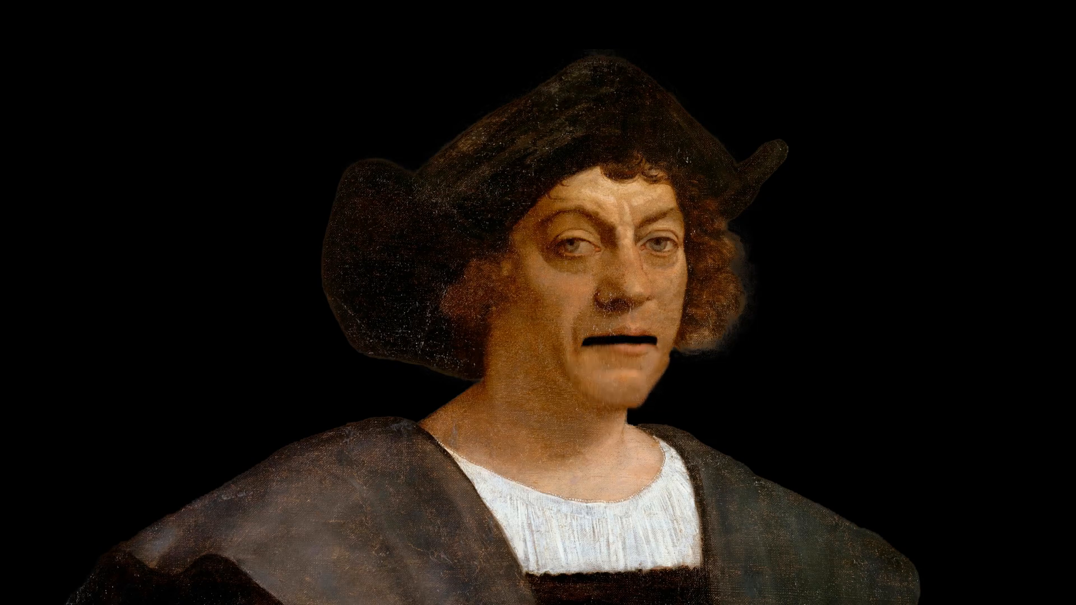